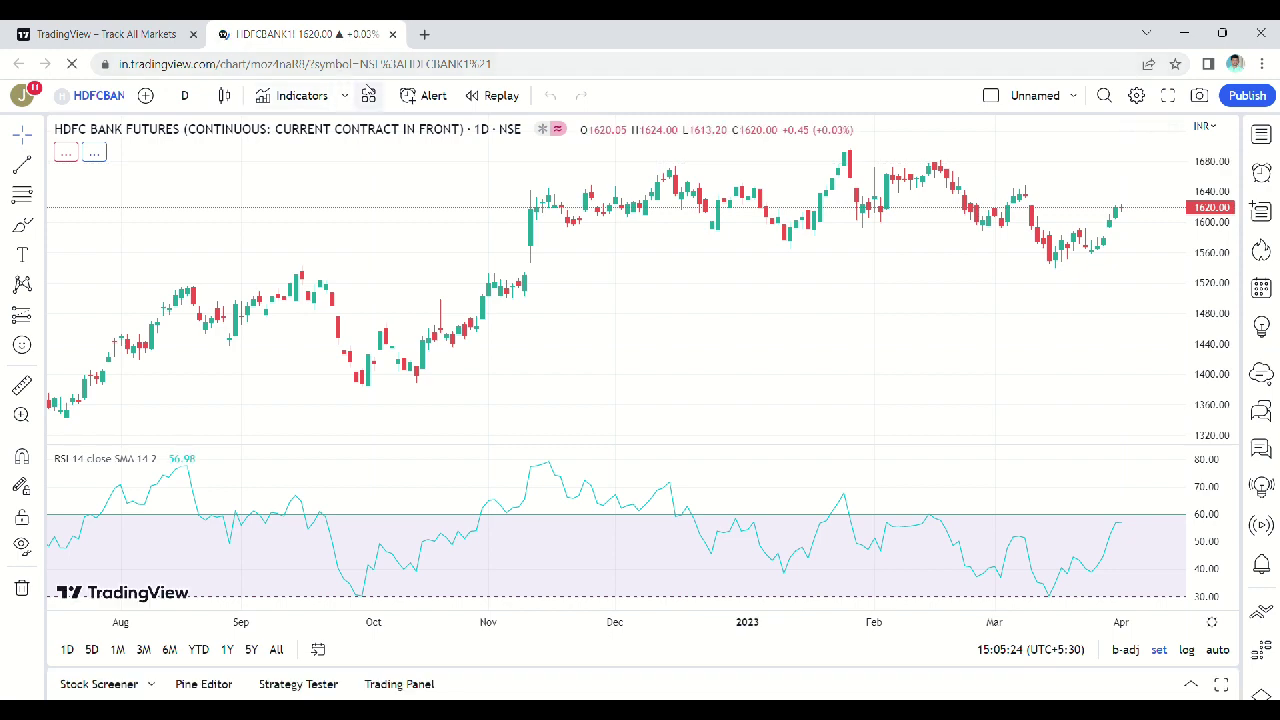
Remove the existing RSI indicator from the HDFC Bank futures chart
left_click(1047, 368)
key("Delete")
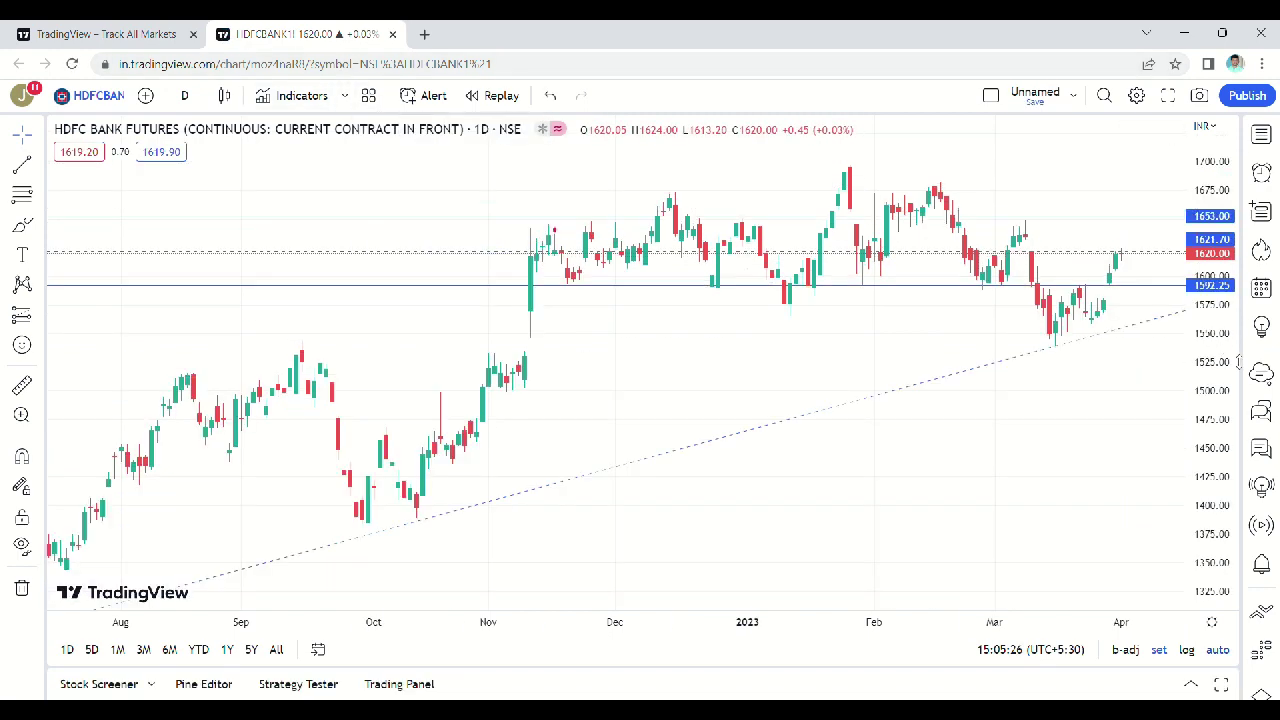
Delete the dashed rising trend line and the horizontal line at 1653.00 from the price chart
scroll(994, 449, "up", 5)
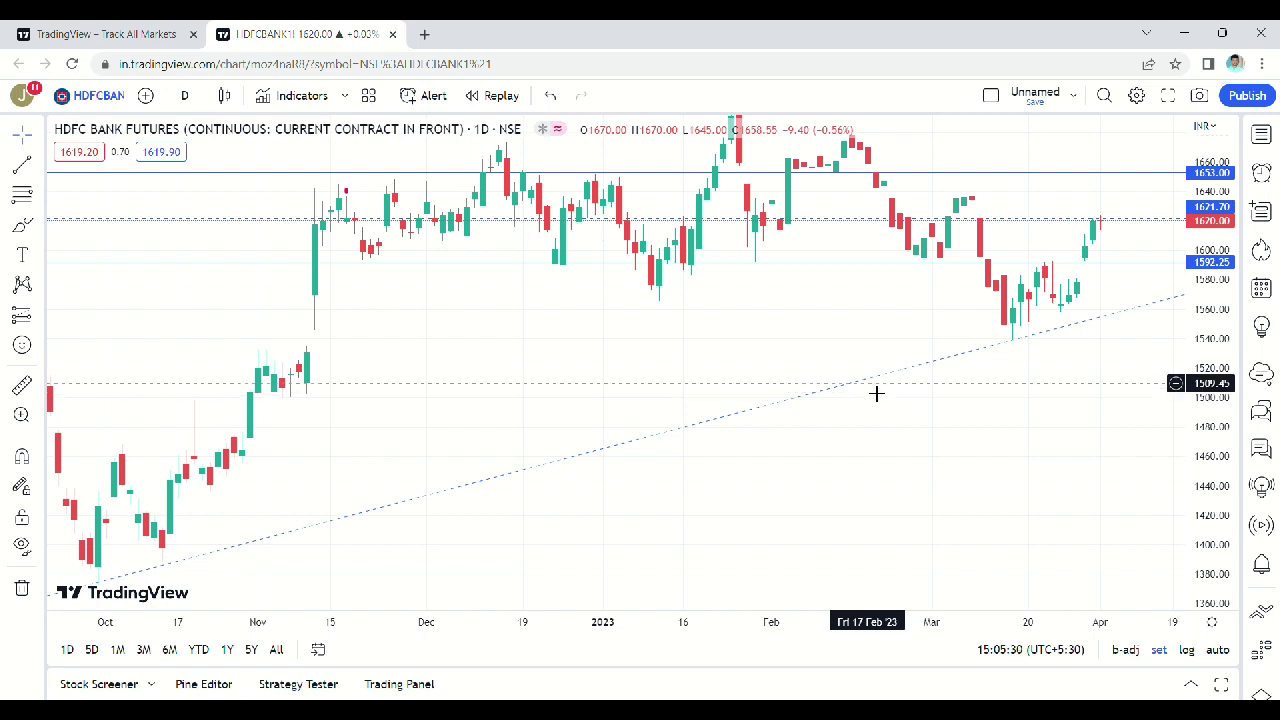
left_click(866, 379)
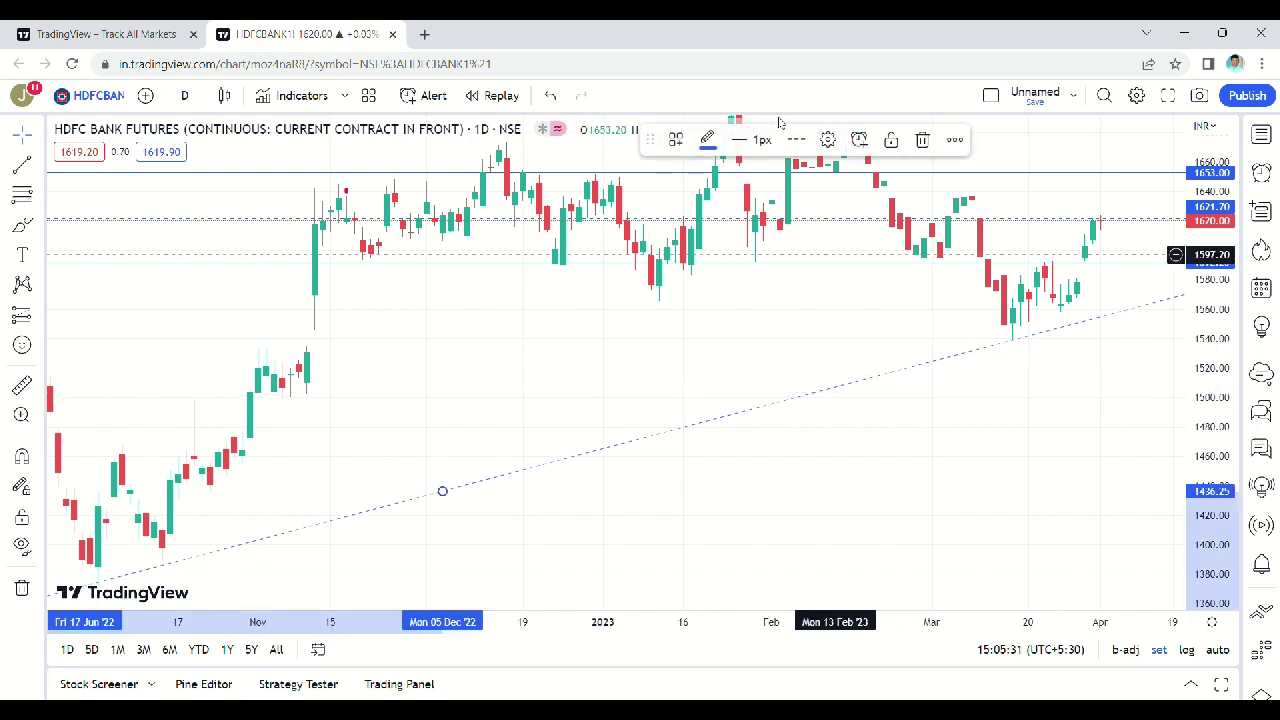
left_click(921, 141)
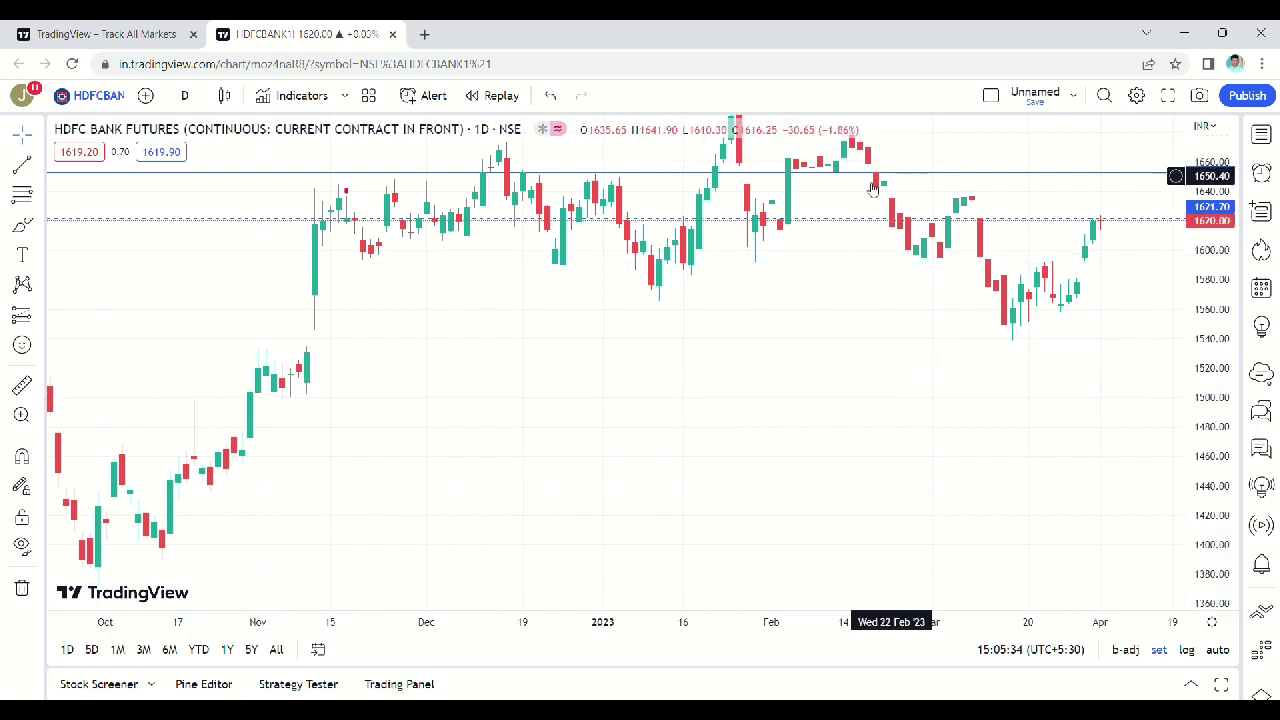
left_click(845, 172)
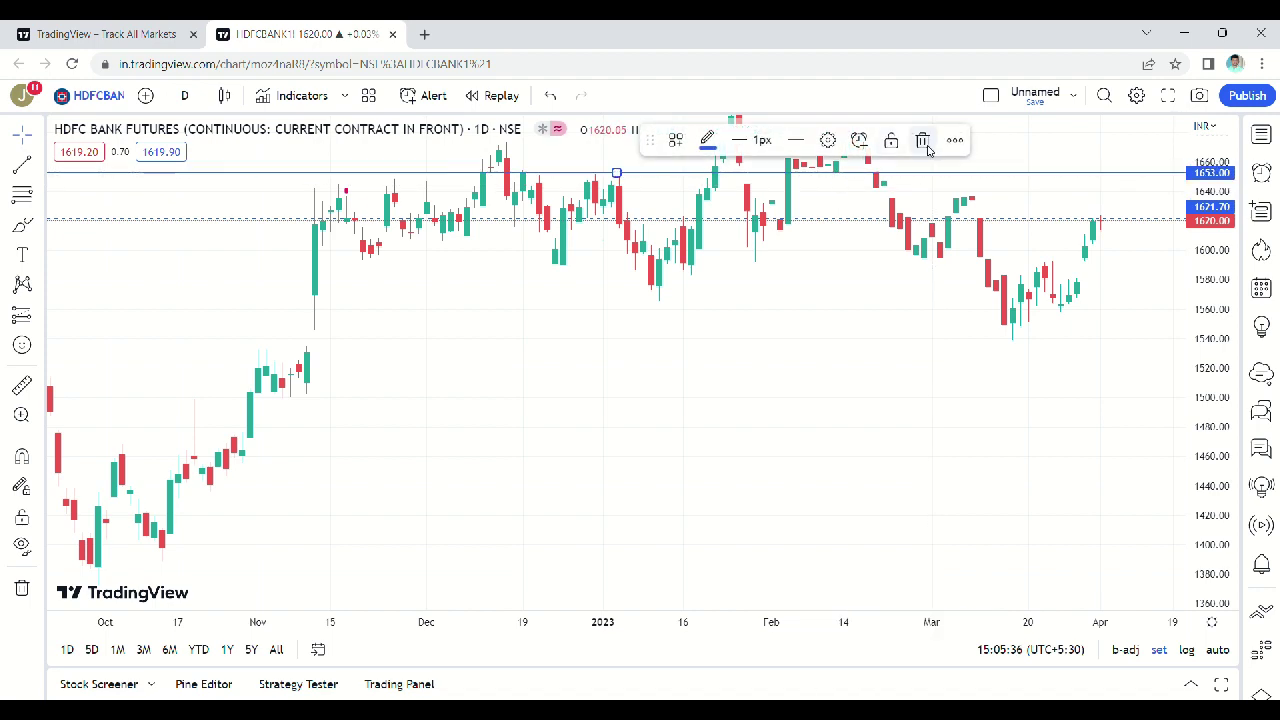
left_click(928, 146)
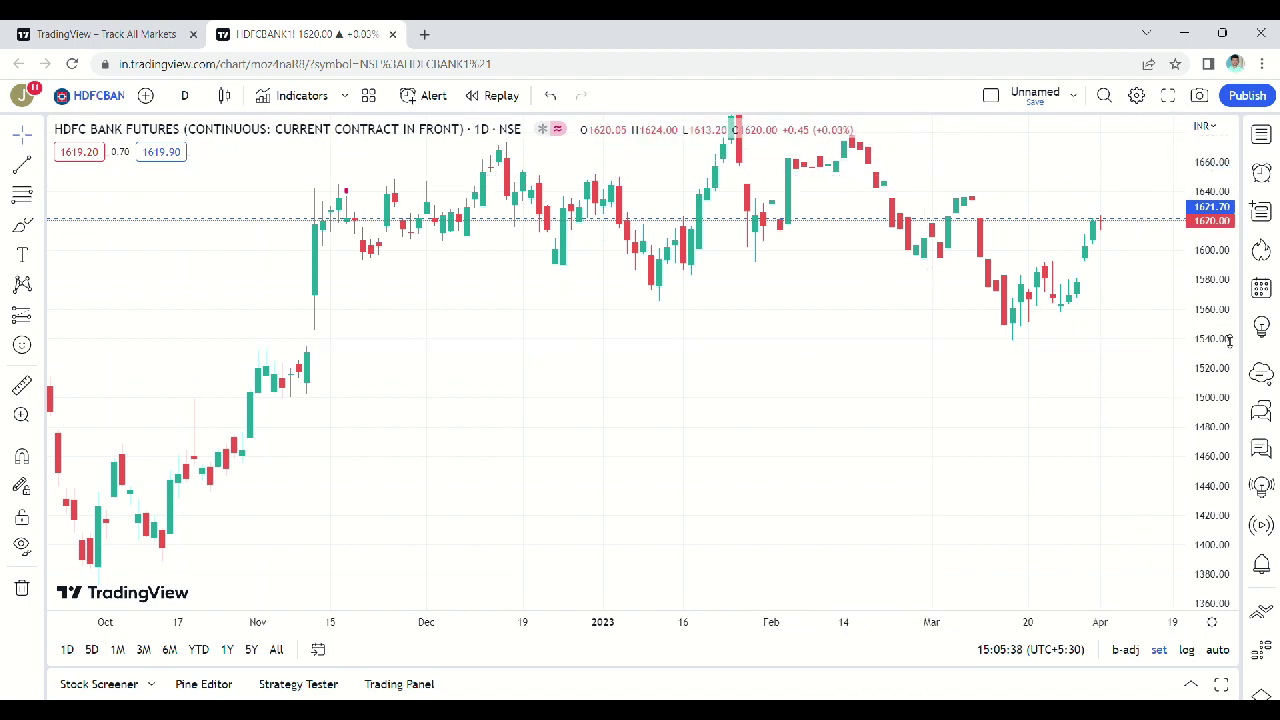
Search the indicators for "rsi" and add the Relative Strength Index to the chart
scroll(1034, 383, "down", 3)
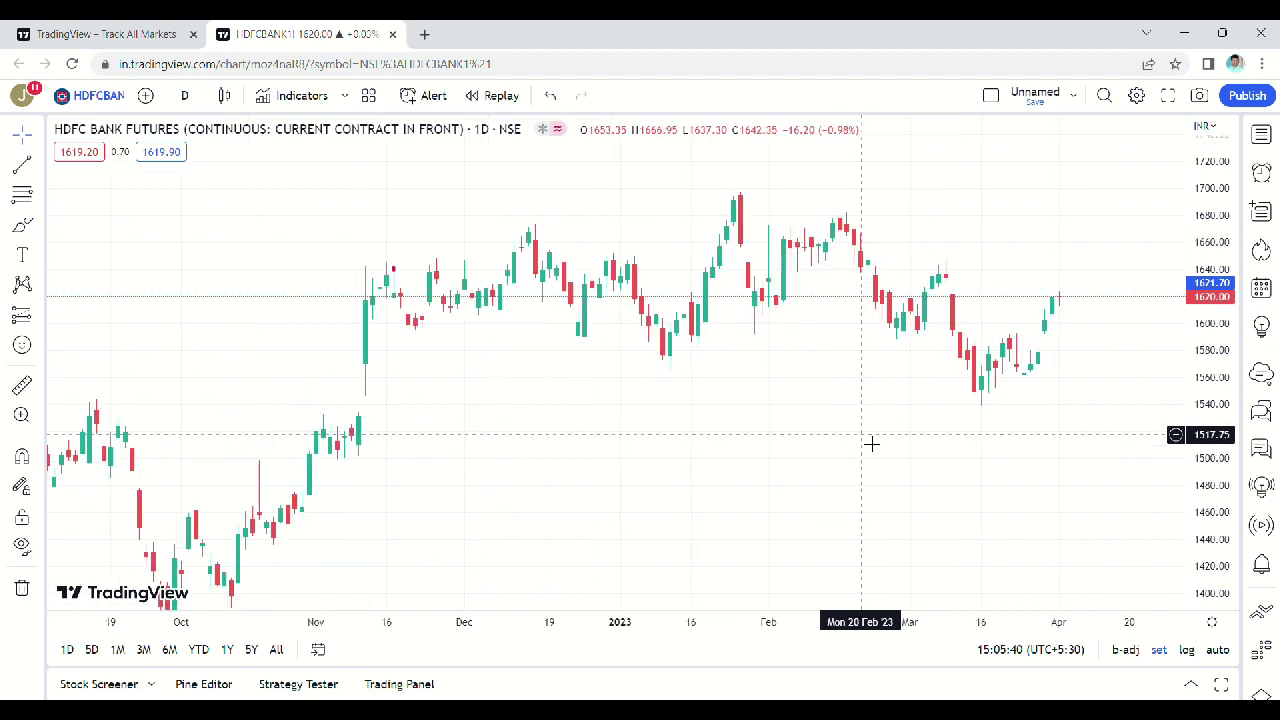
scroll(871, 443, "up", 2)
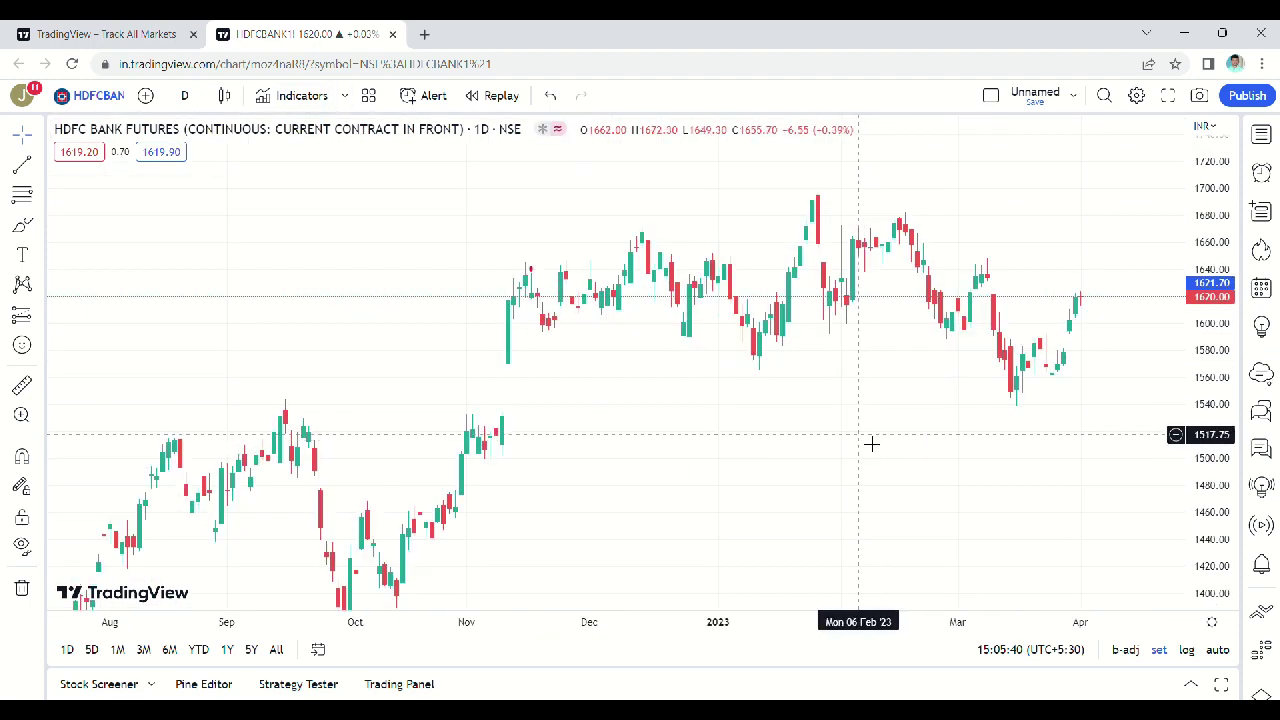
scroll(871, 443, "up", 2)
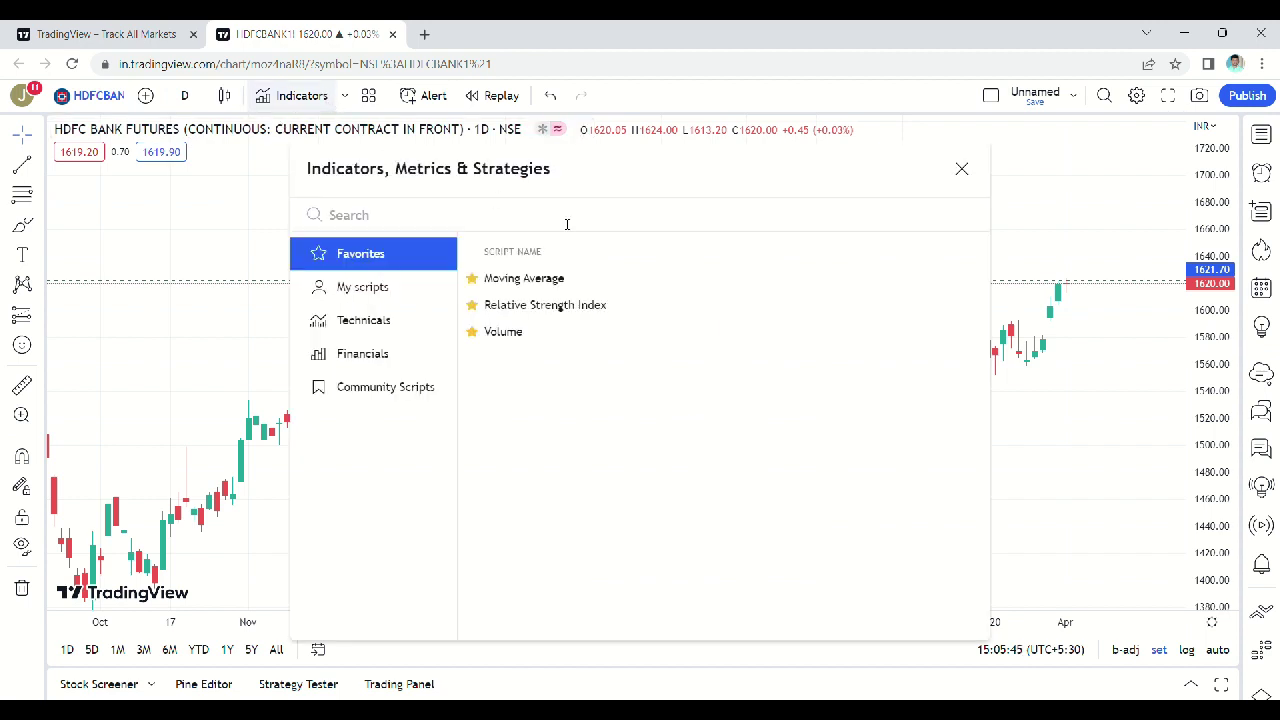
type("rsi")
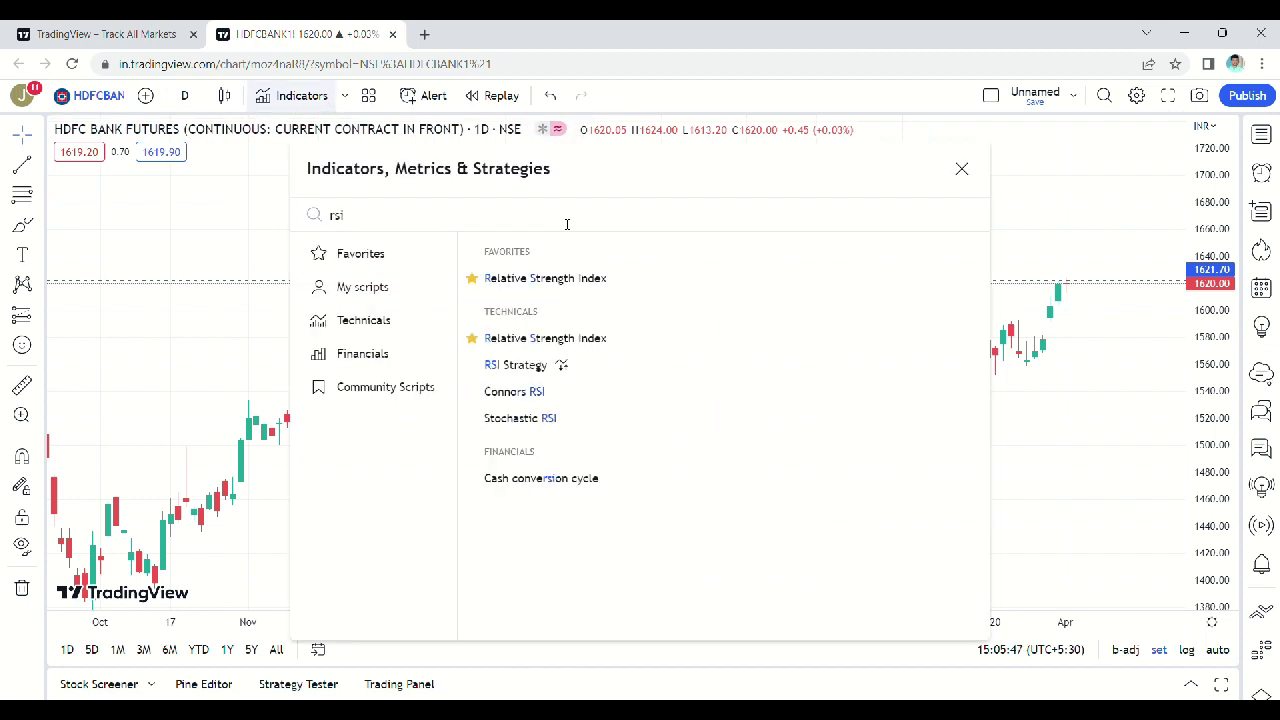
left_click(590, 279)
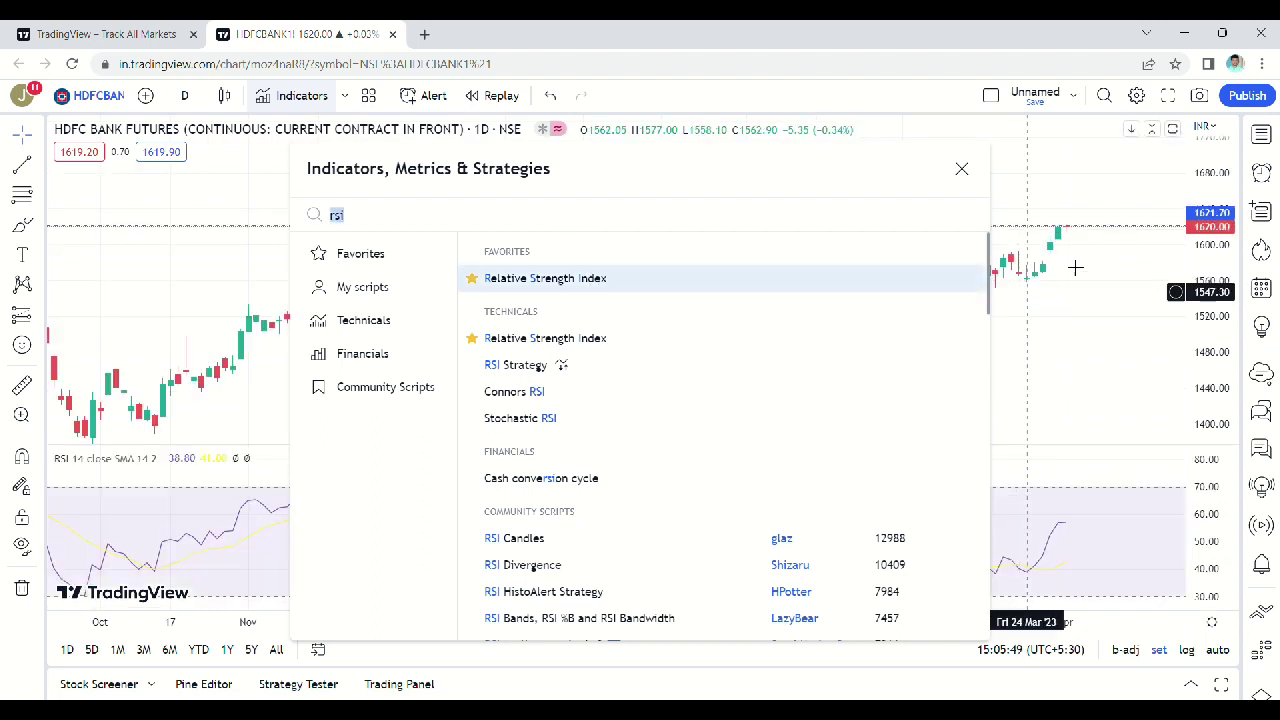
key("Escape")
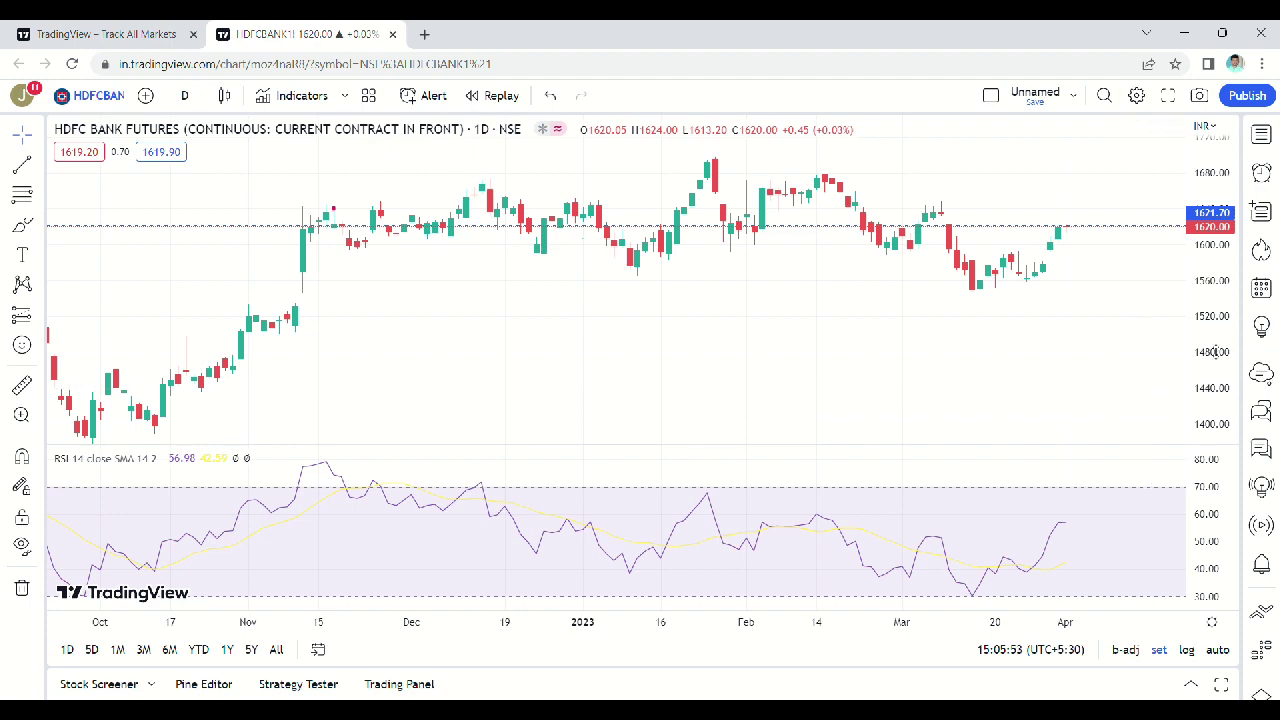
Adjust the vertical scale of the RSI pane and make the pane slightly taller
scroll(1094, 372, "up", 4)
scroll(1080, 387, "down", 3)
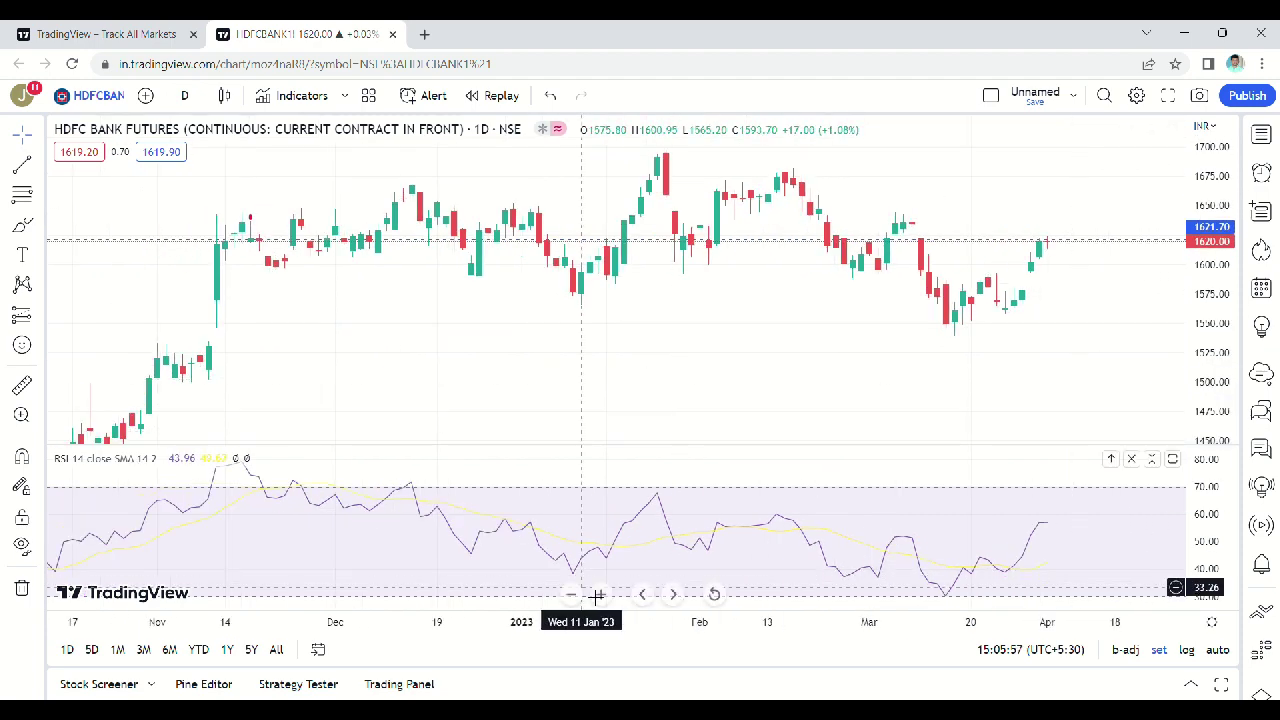
scroll(1224, 524, "down", 4)
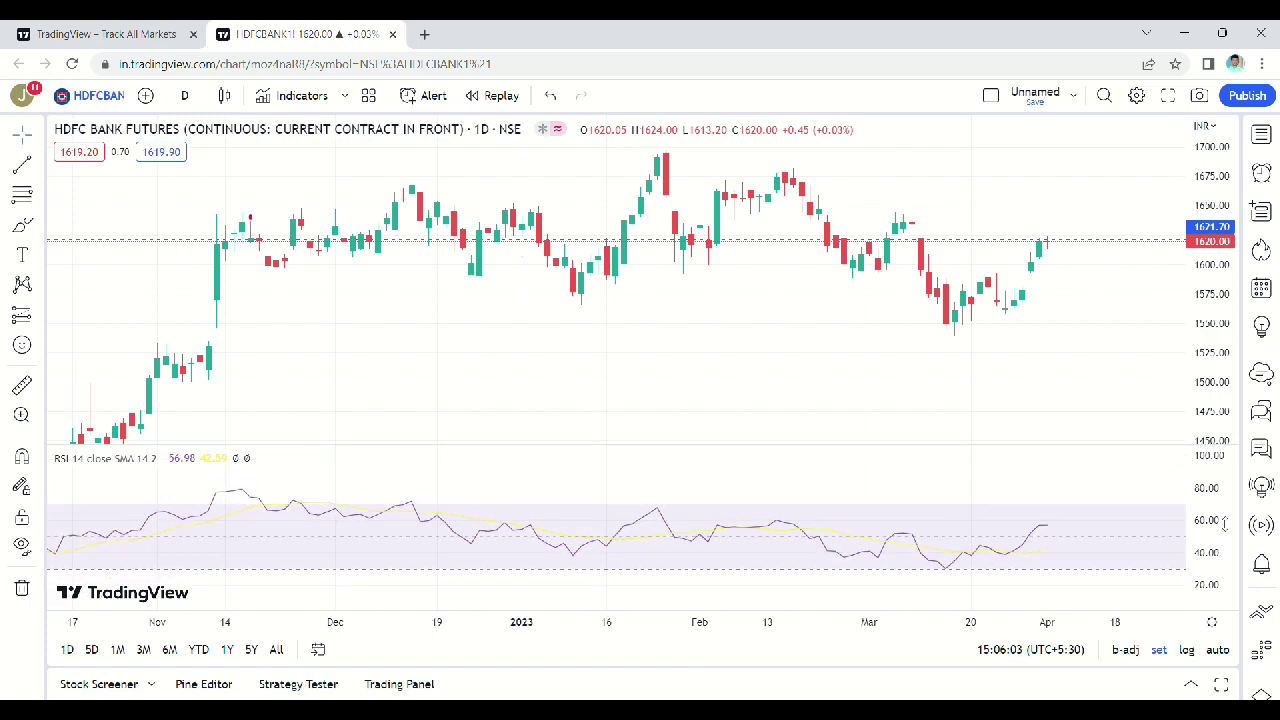
scroll(1224, 524, "up", 4)
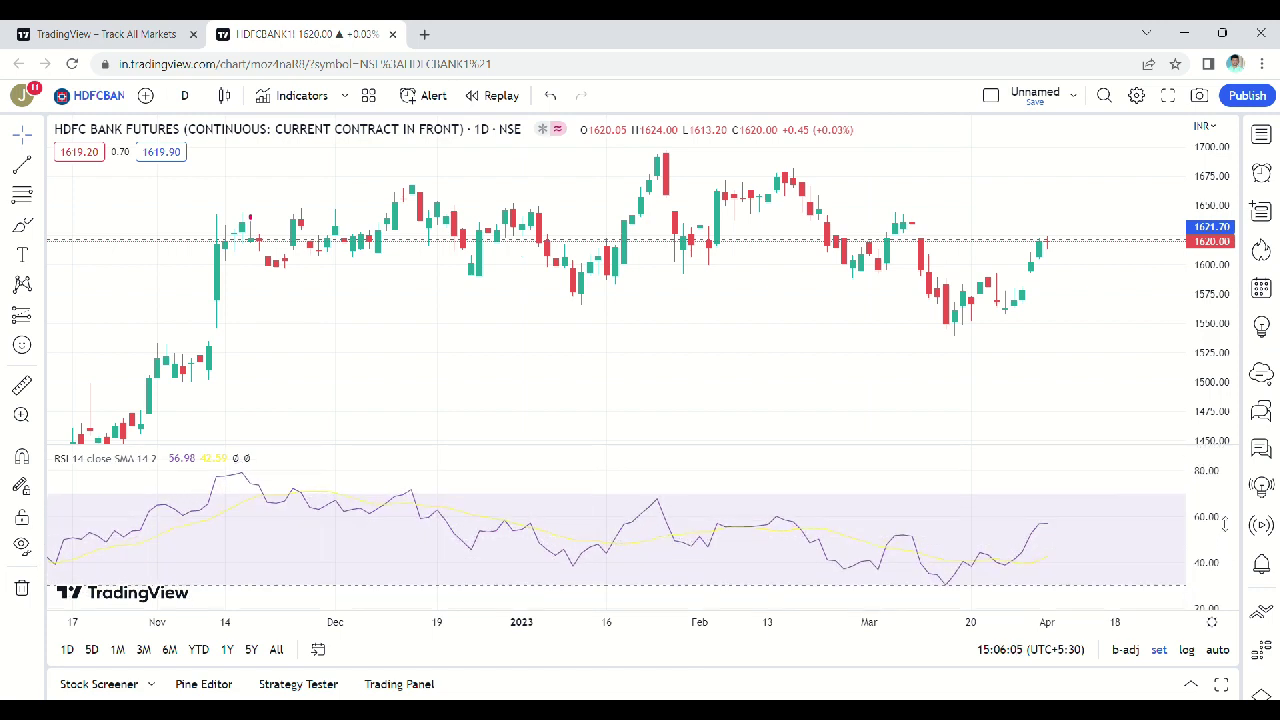
scroll(1224, 524, "down", 1)
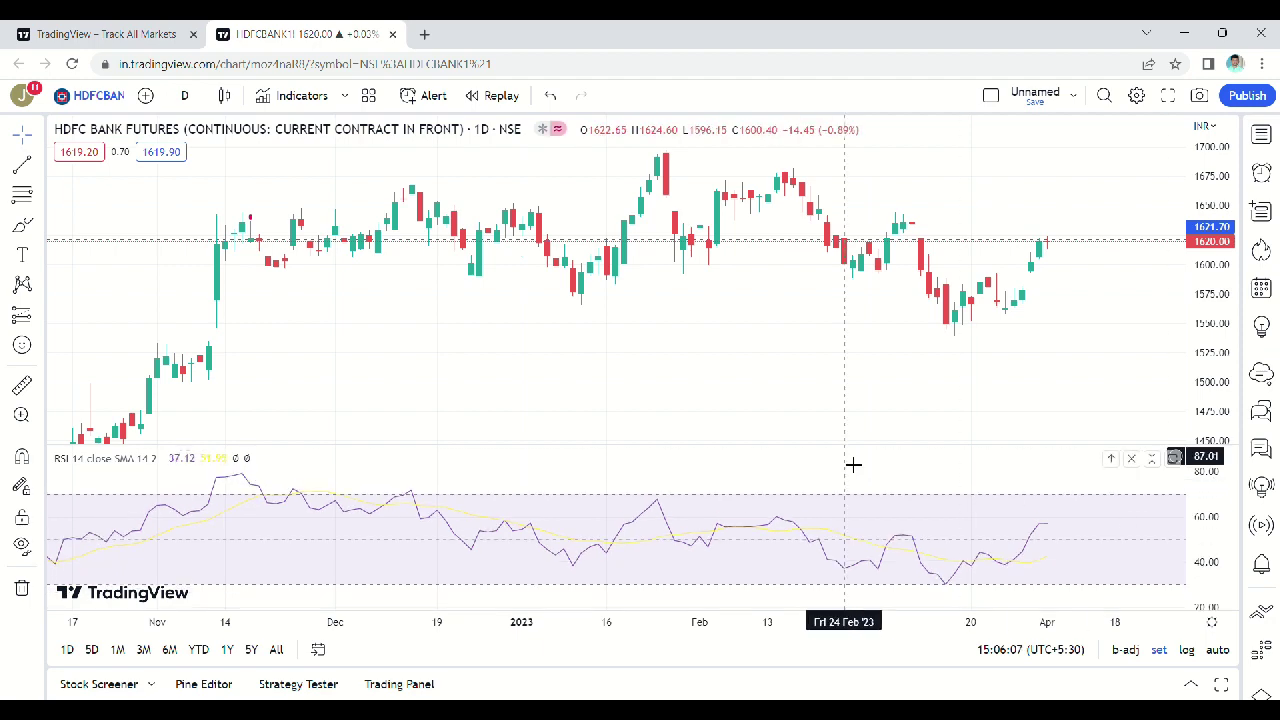
left_click_drag(856, 434, 856, 418)
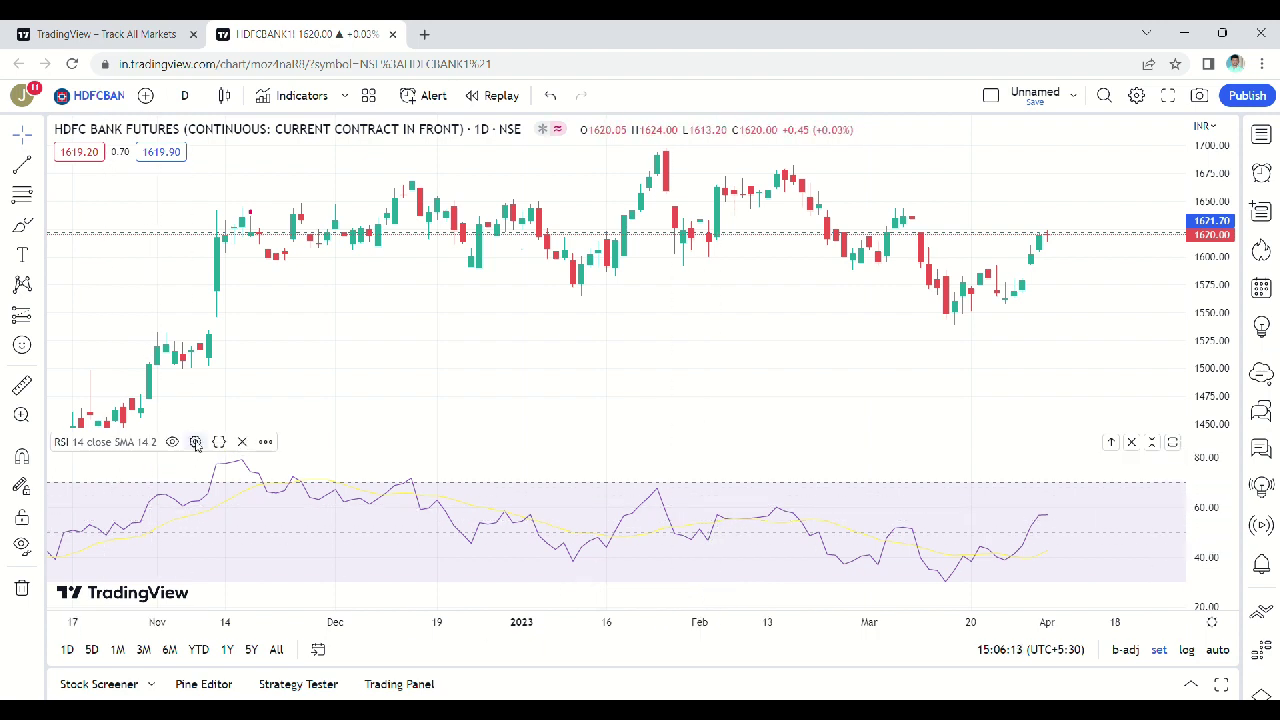
Review the RSI indicator's input settings and change the RSI line's colour to cyan
left_click(197, 442)
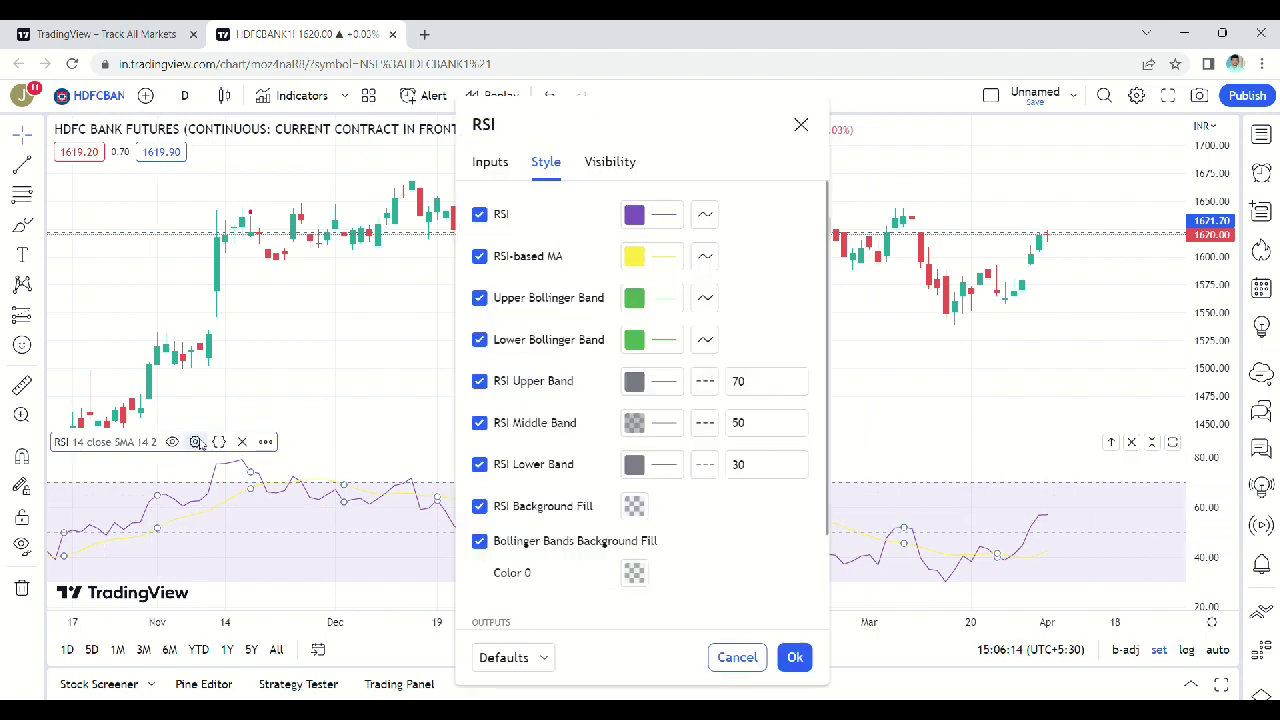
left_click(489, 163)
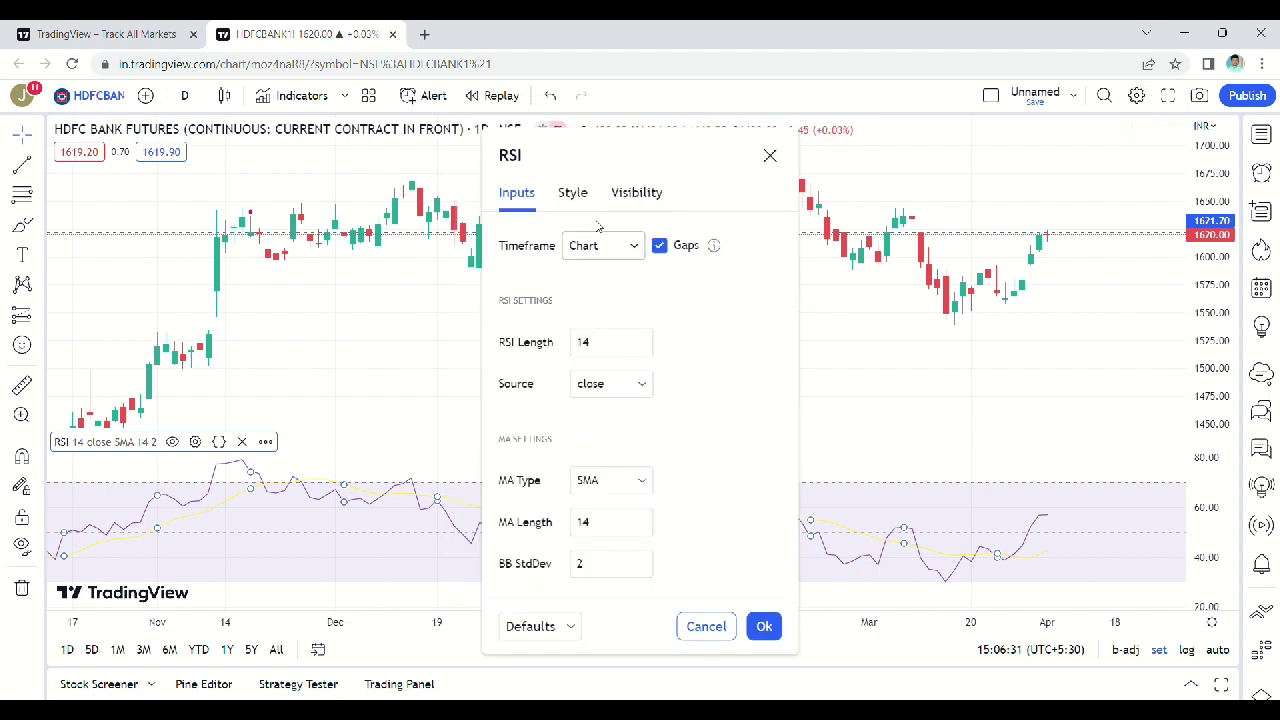
left_click(577, 197)
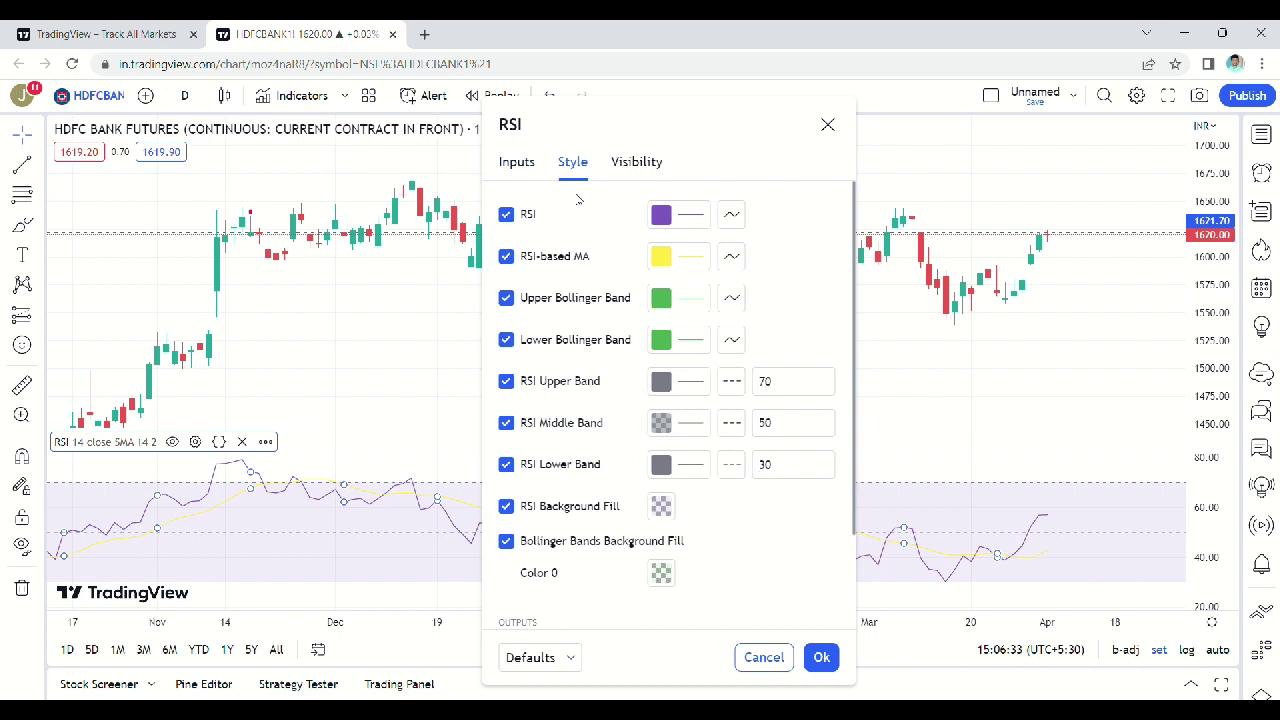
left_click(661, 215)
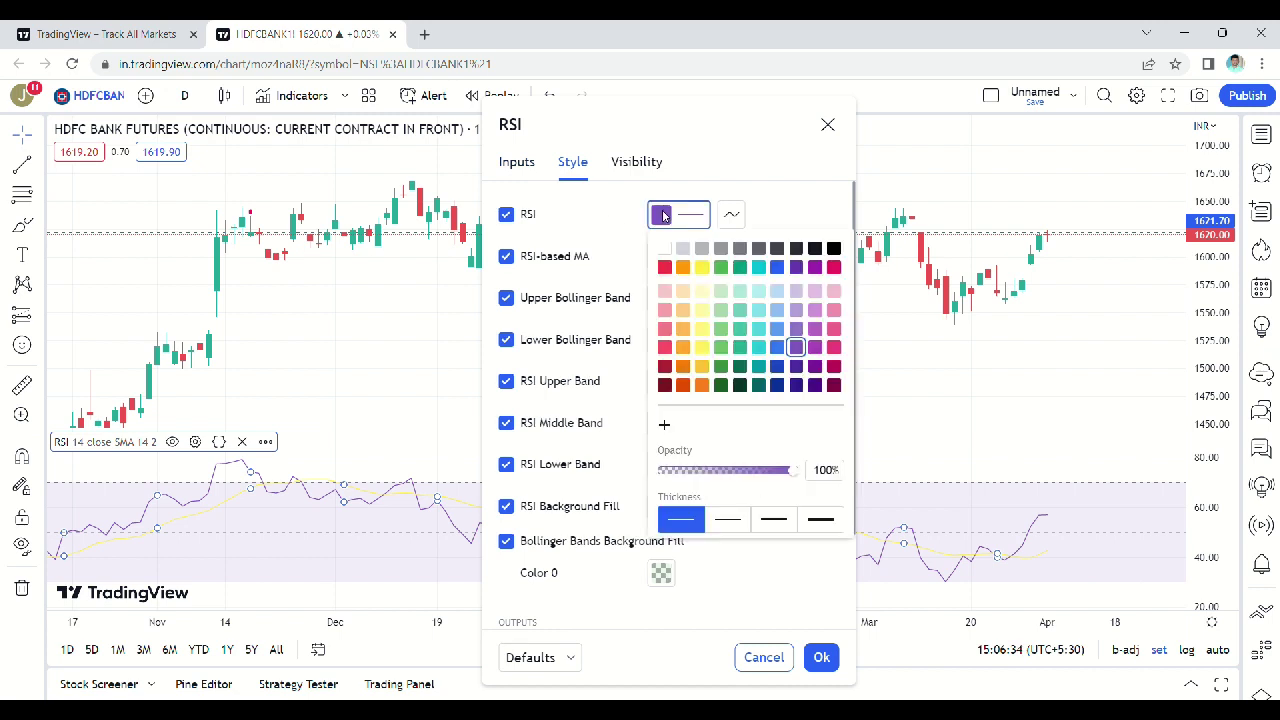
left_click(760, 267)
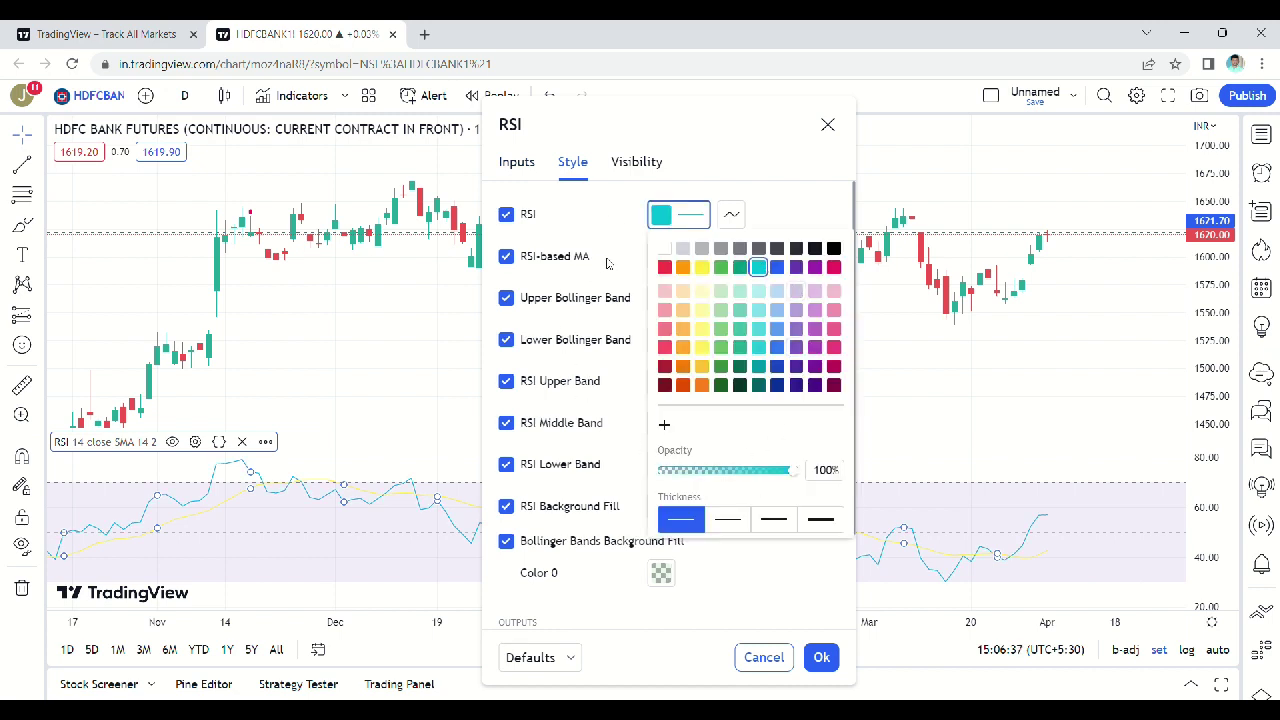
Hide the RSI-based MA and both the Upper and Lower Bollinger Bands in the RSI style settings
left_click(506, 256)
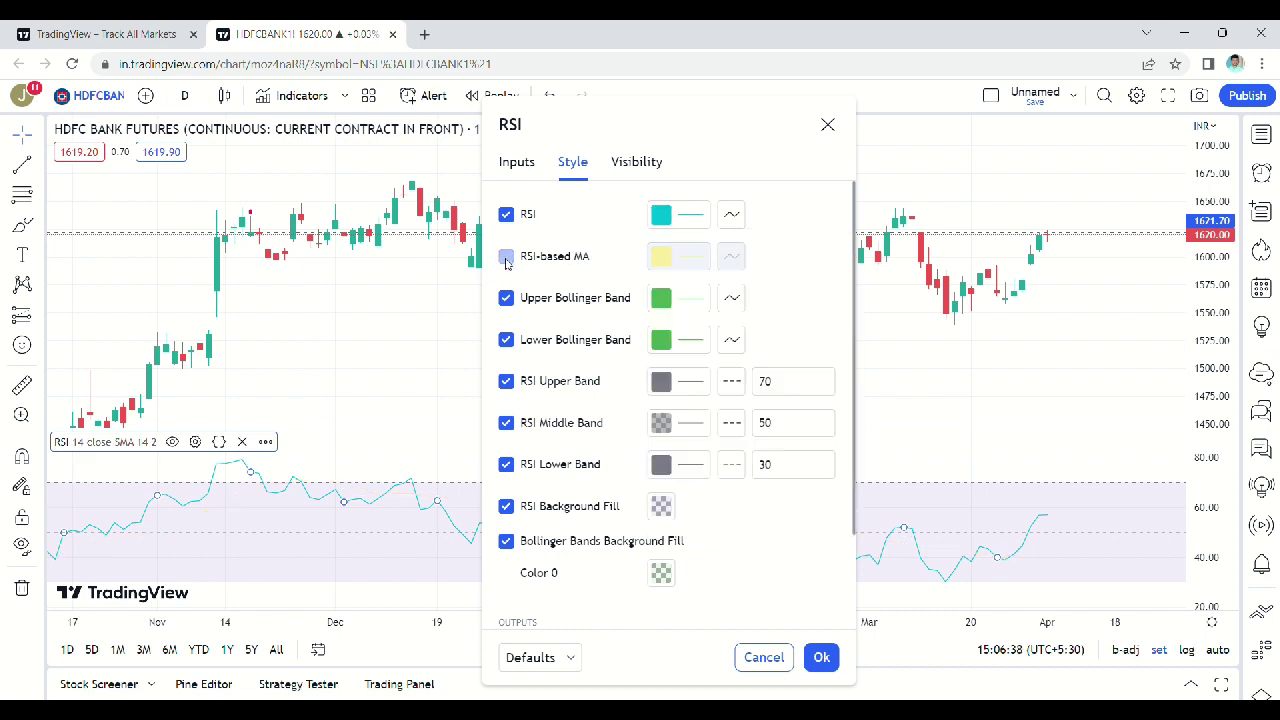
left_click(506, 298)
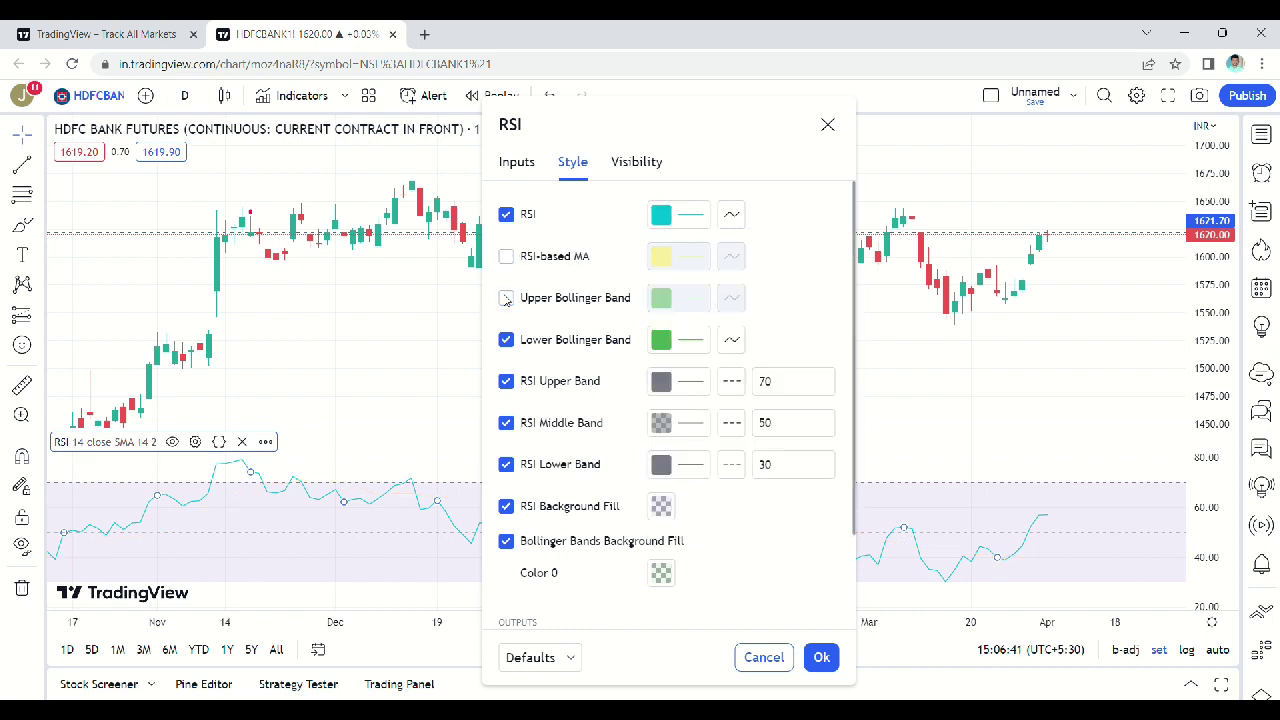
left_click(506, 341)
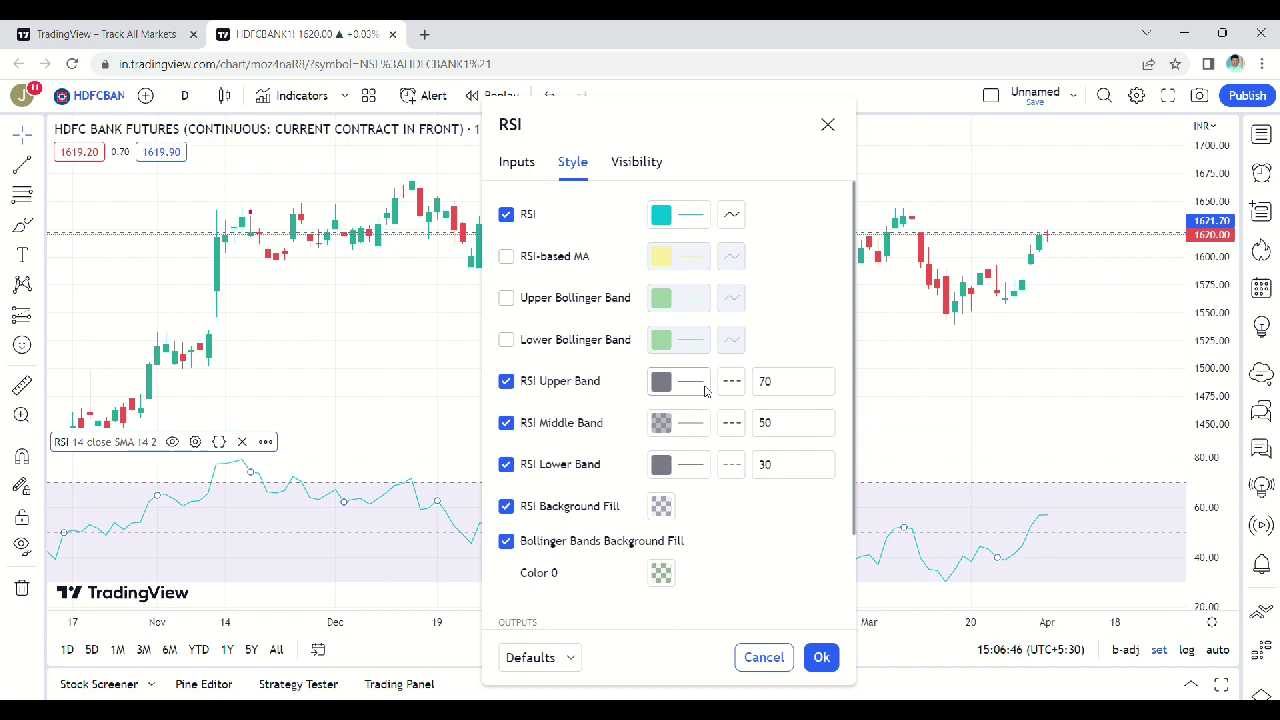
Set the RSI Upper Band to 60 and format it as a solid green line
left_click(669, 385)
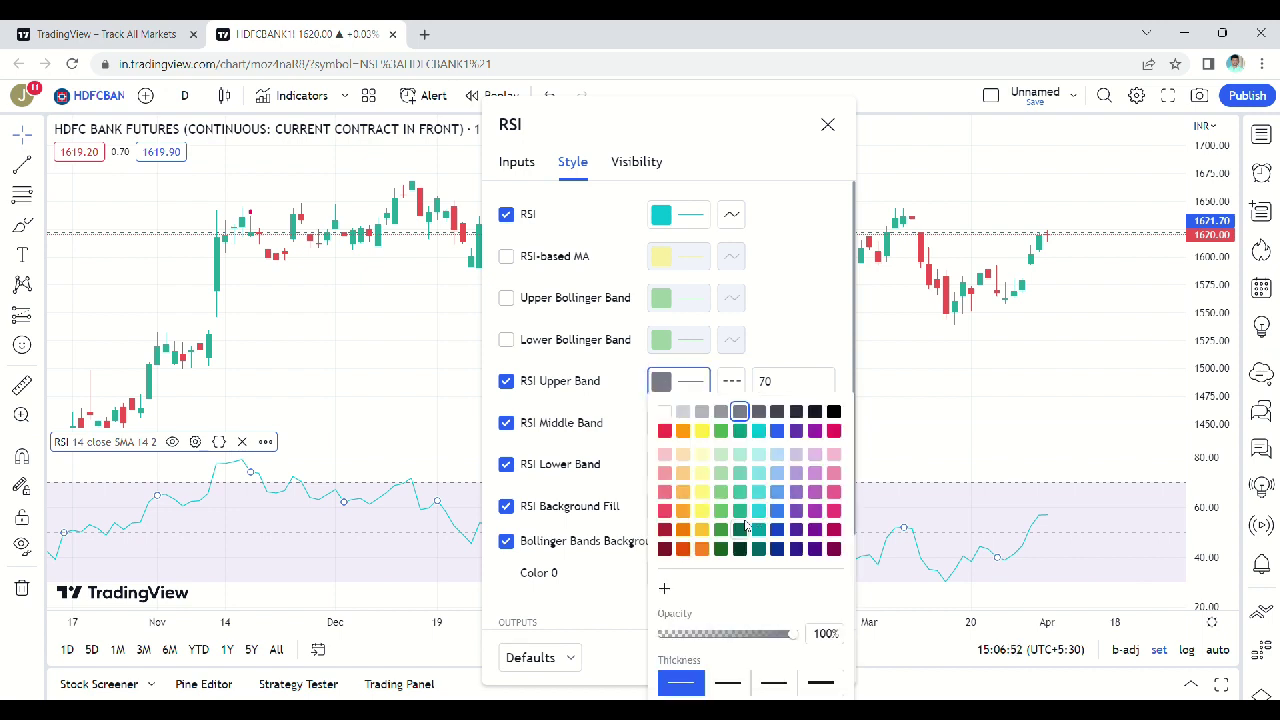
left_click(740, 430)
left_click(783, 383)
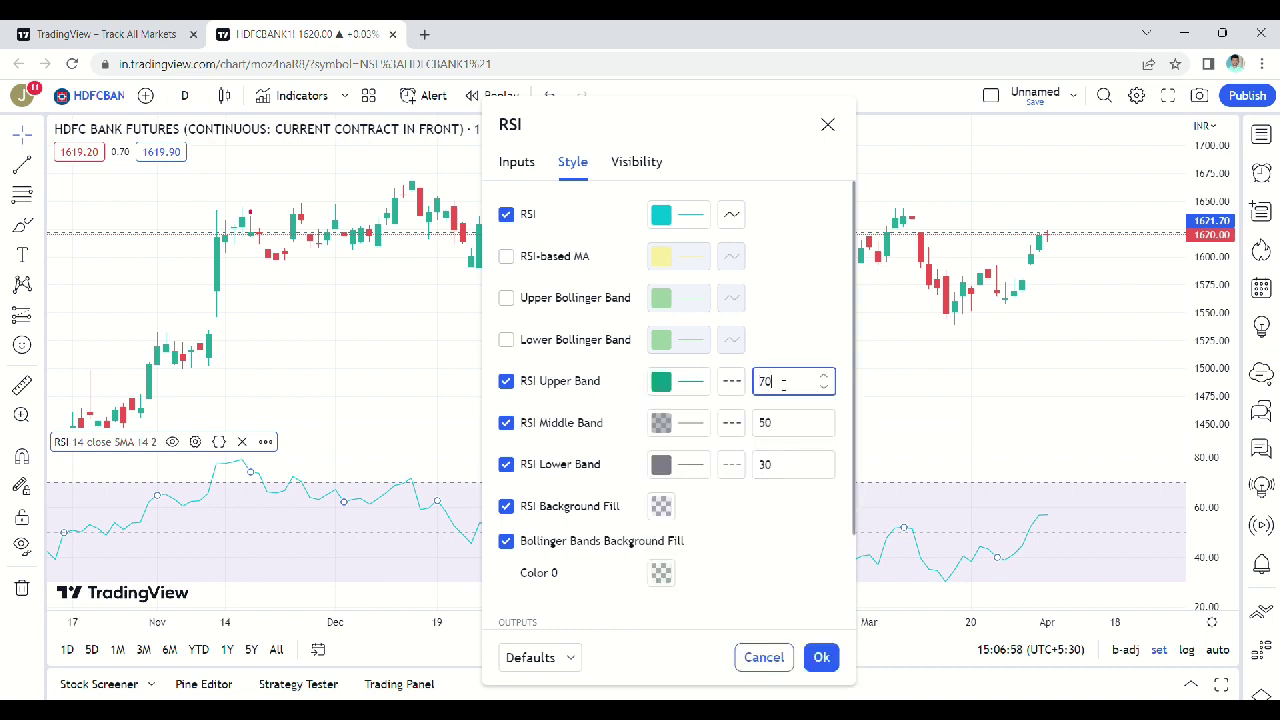
key("BackSpace")
key("BackSpace")
left_click(731, 381)
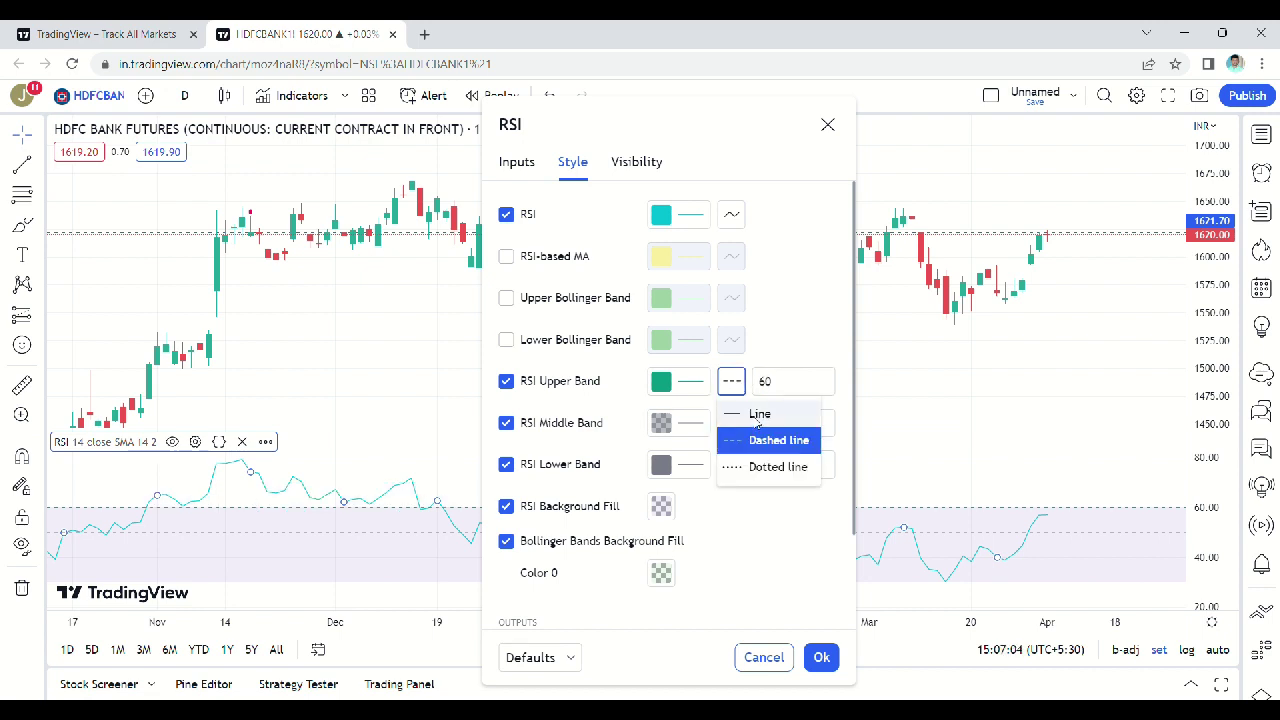
left_click(757, 415)
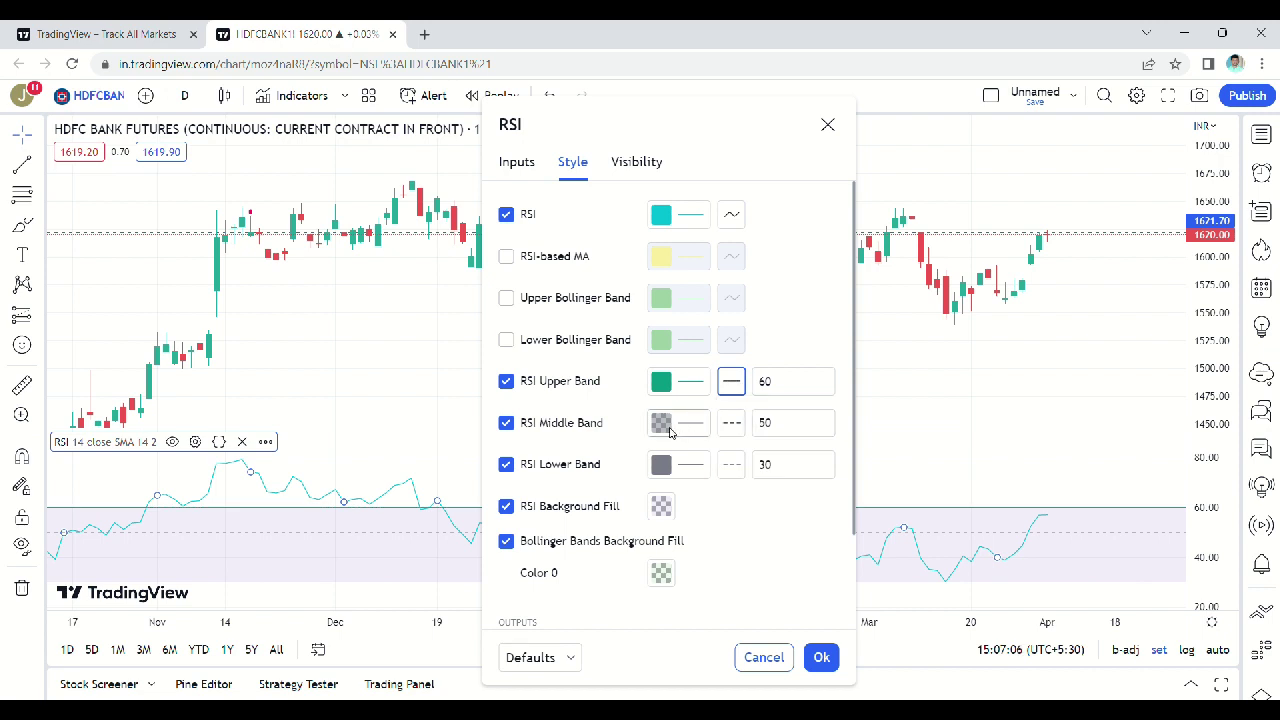
Set the RSI Lower Band to 40 and format it as a solid crimson-pink line
left_click(775, 468)
type("40")
left_click(737, 470)
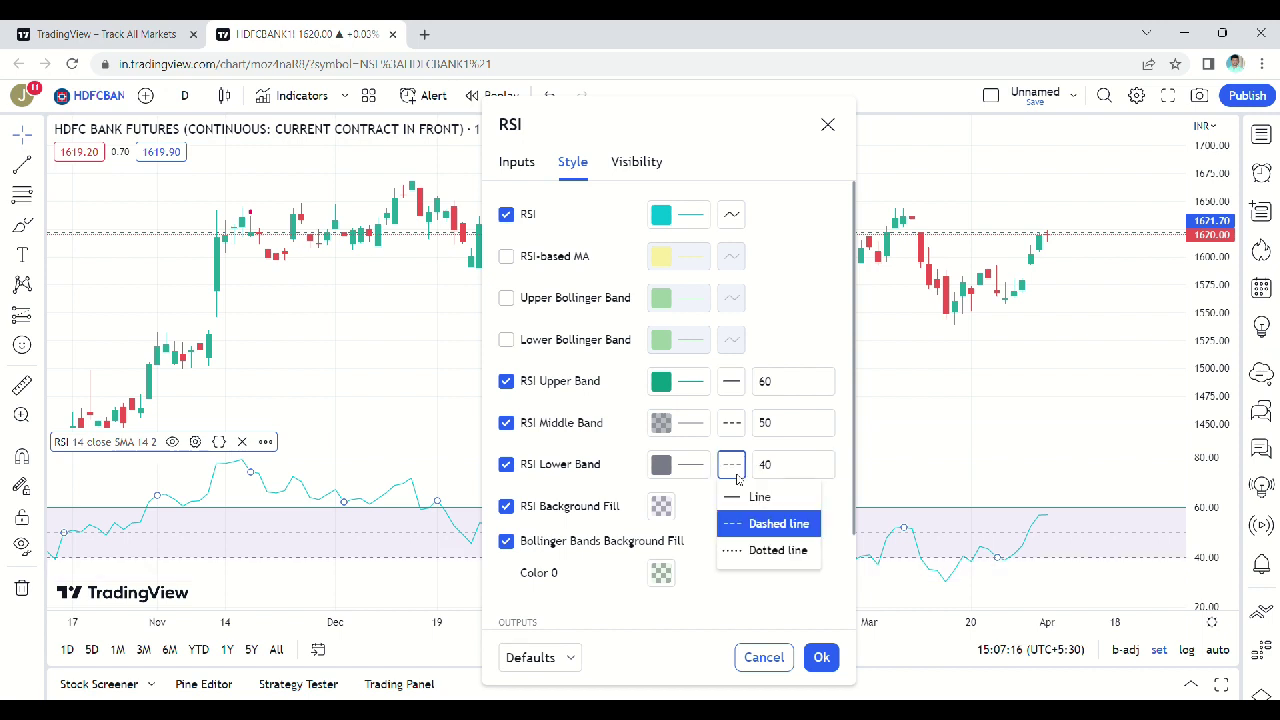
left_click(755, 505)
left_click(661, 464)
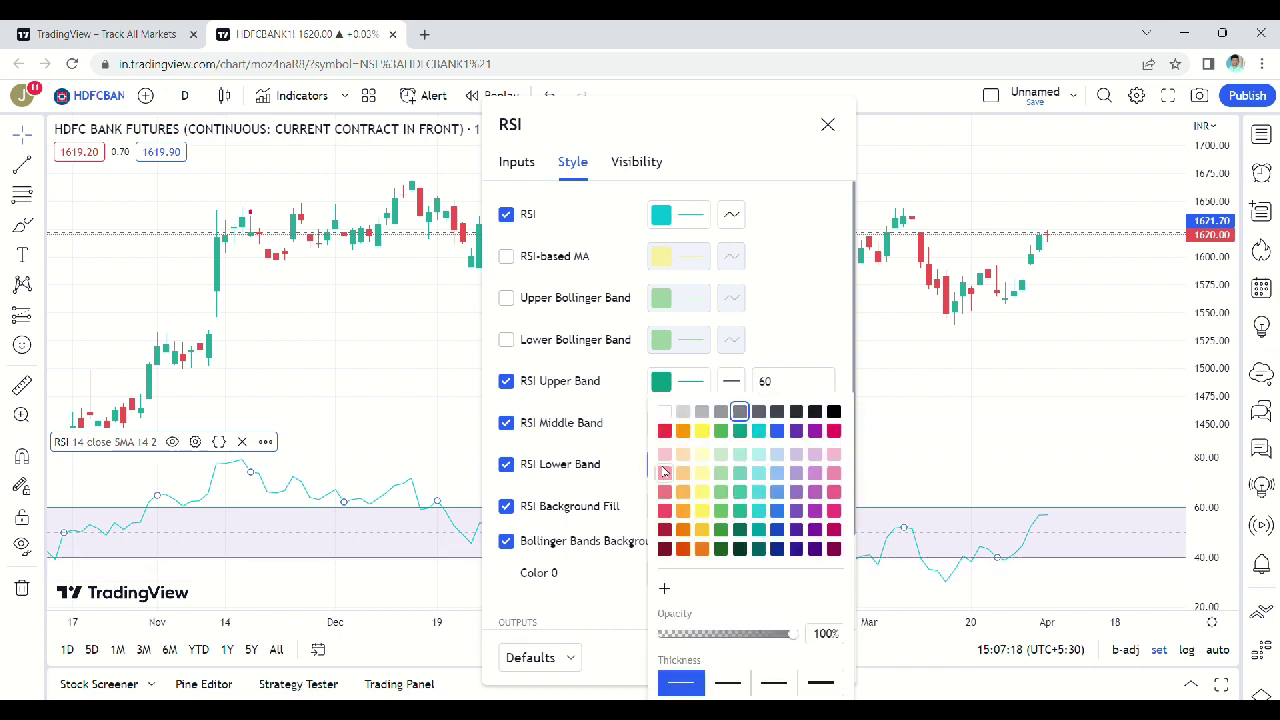
left_click(834, 430)
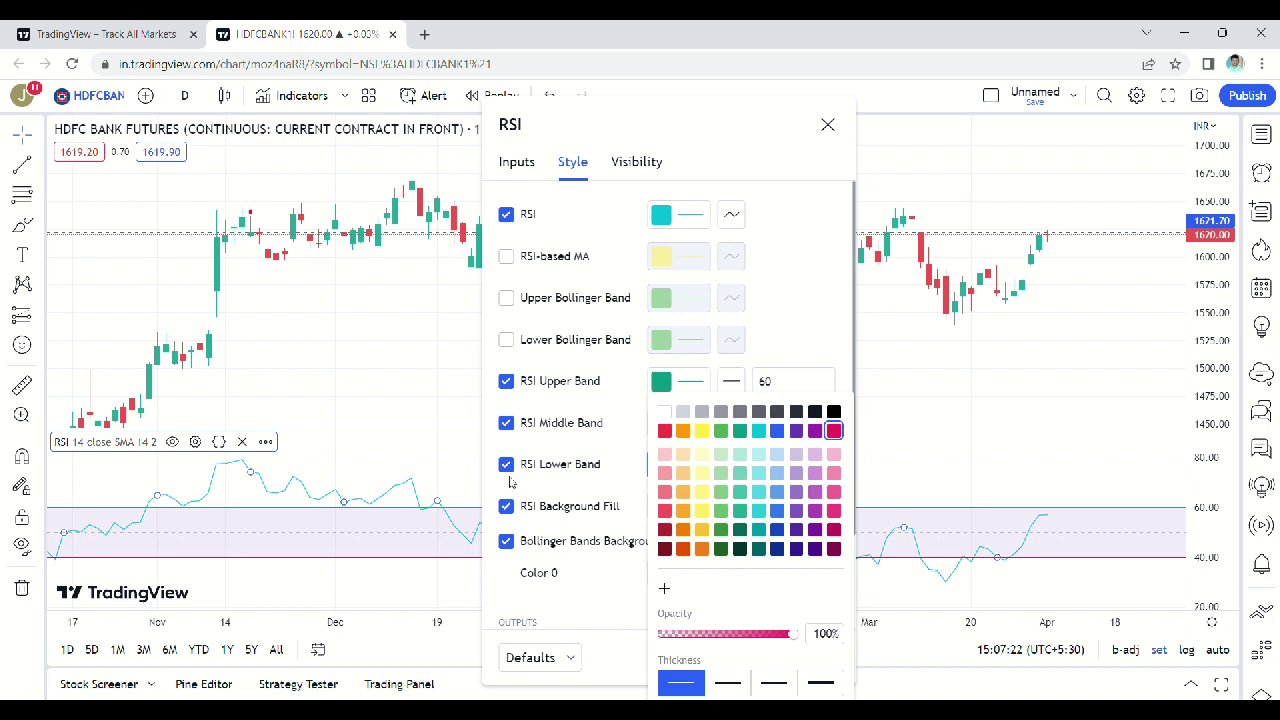
Turn off the RSI Background Fill and the Bollinger Bands Background Fill
left_click(506, 506)
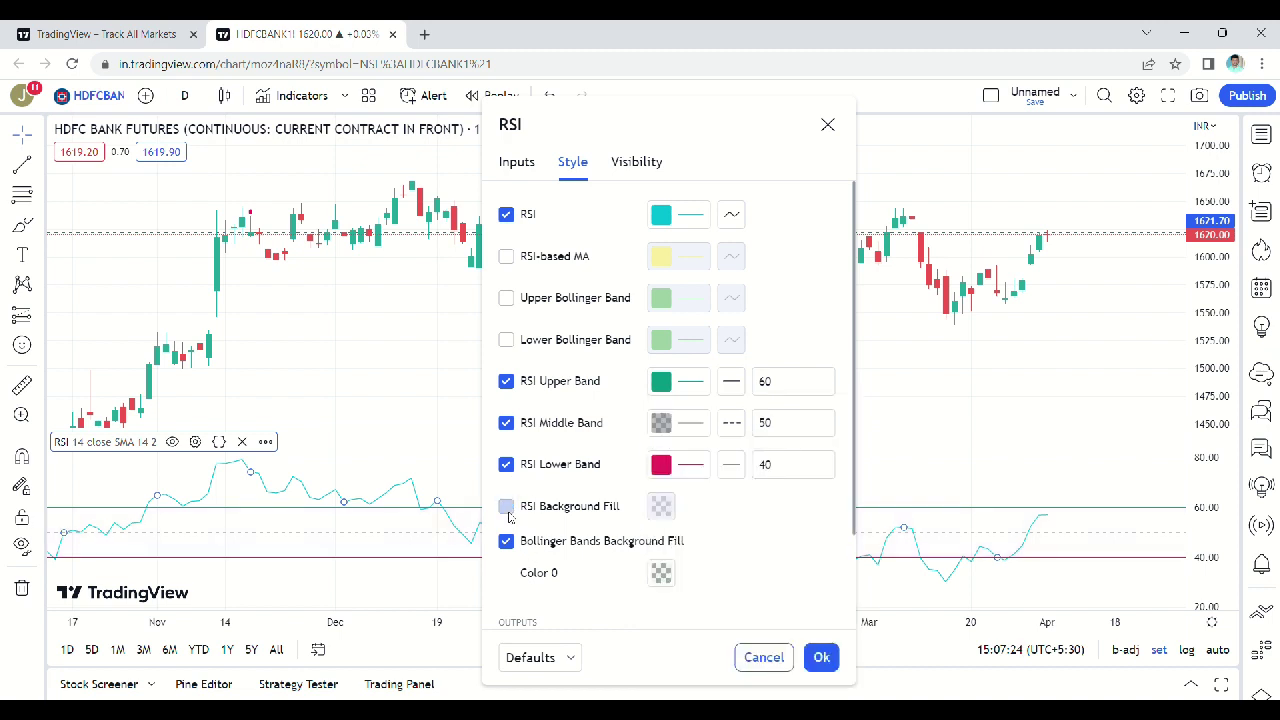
left_click(506, 541)
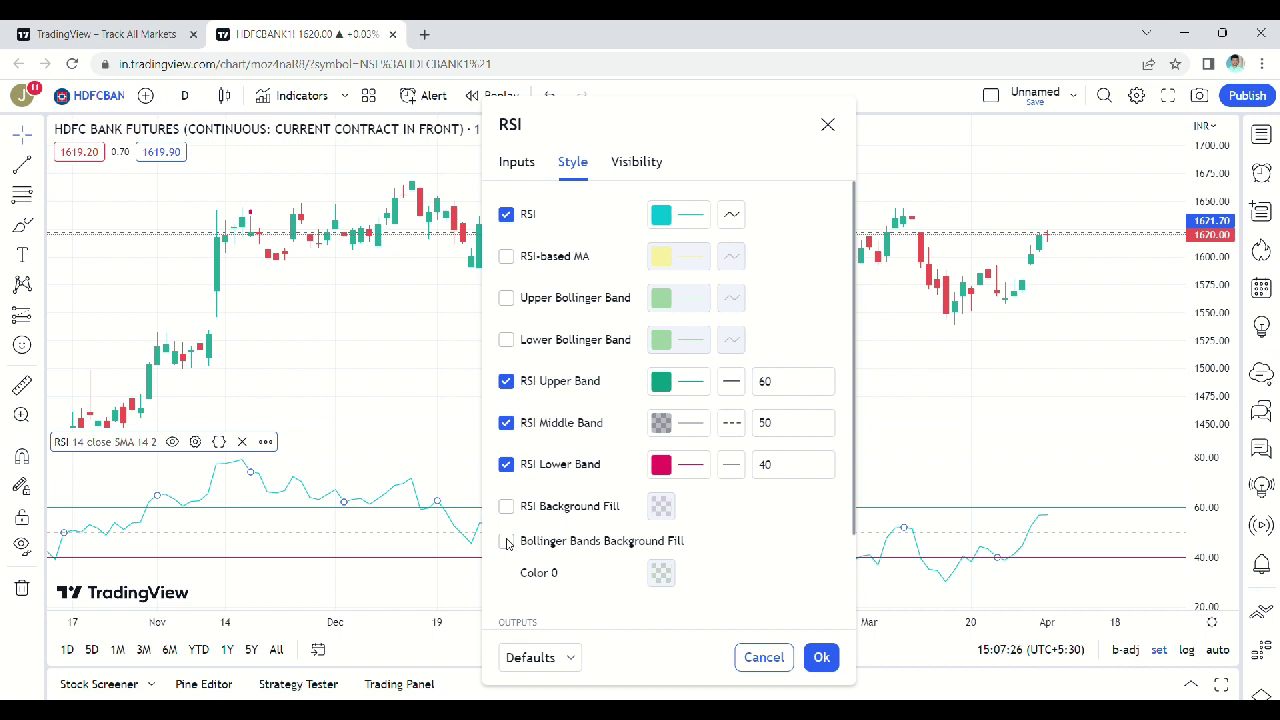
scroll(740, 550, "down", 2)
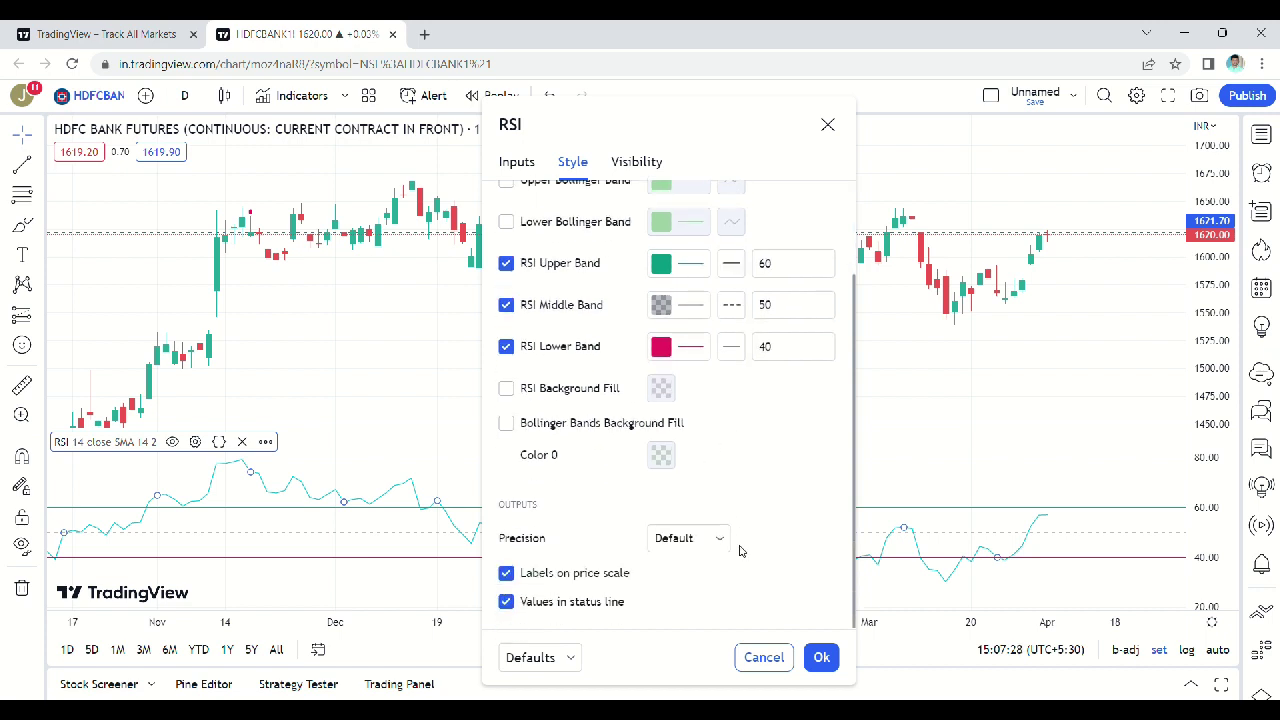
Apply the RSI style settings and shift the price chart to leave more empty space after the latest candle
left_click(824, 659)
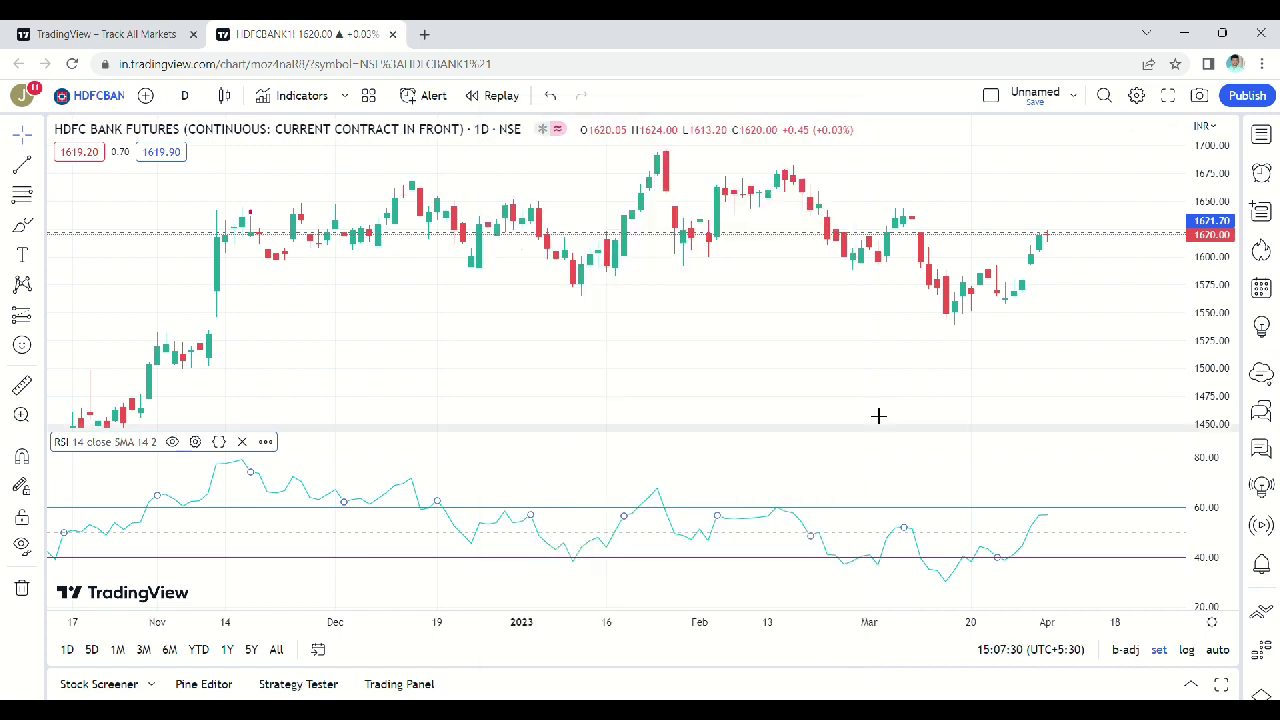
scroll(860, 389, "down", 3)
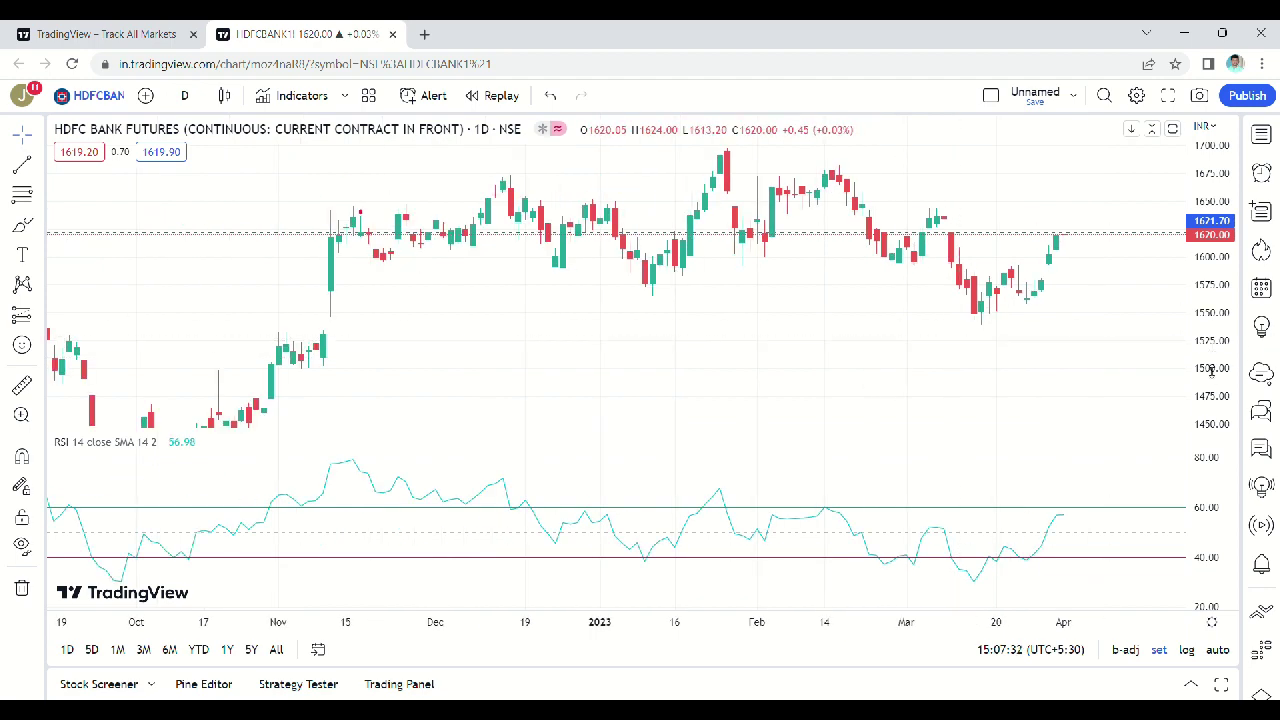
scroll(1074, 340, "up", 3)
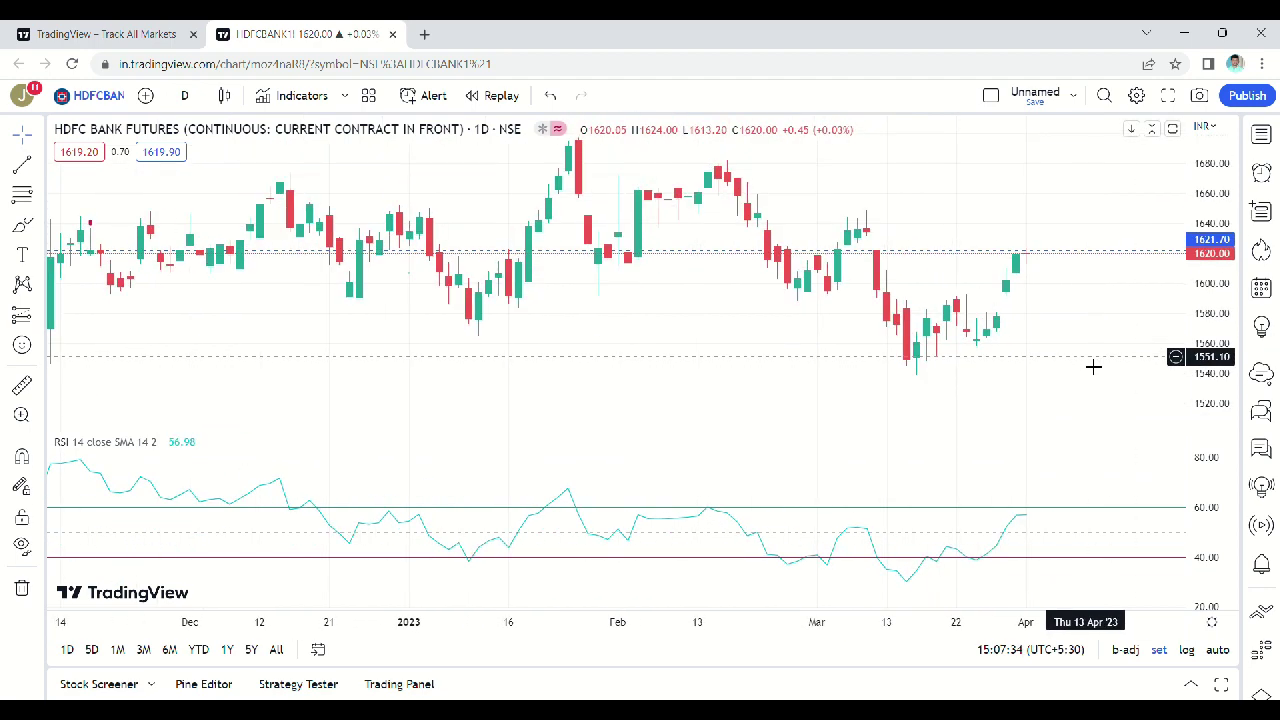
left_click_drag(1092, 366, 1043, 372)
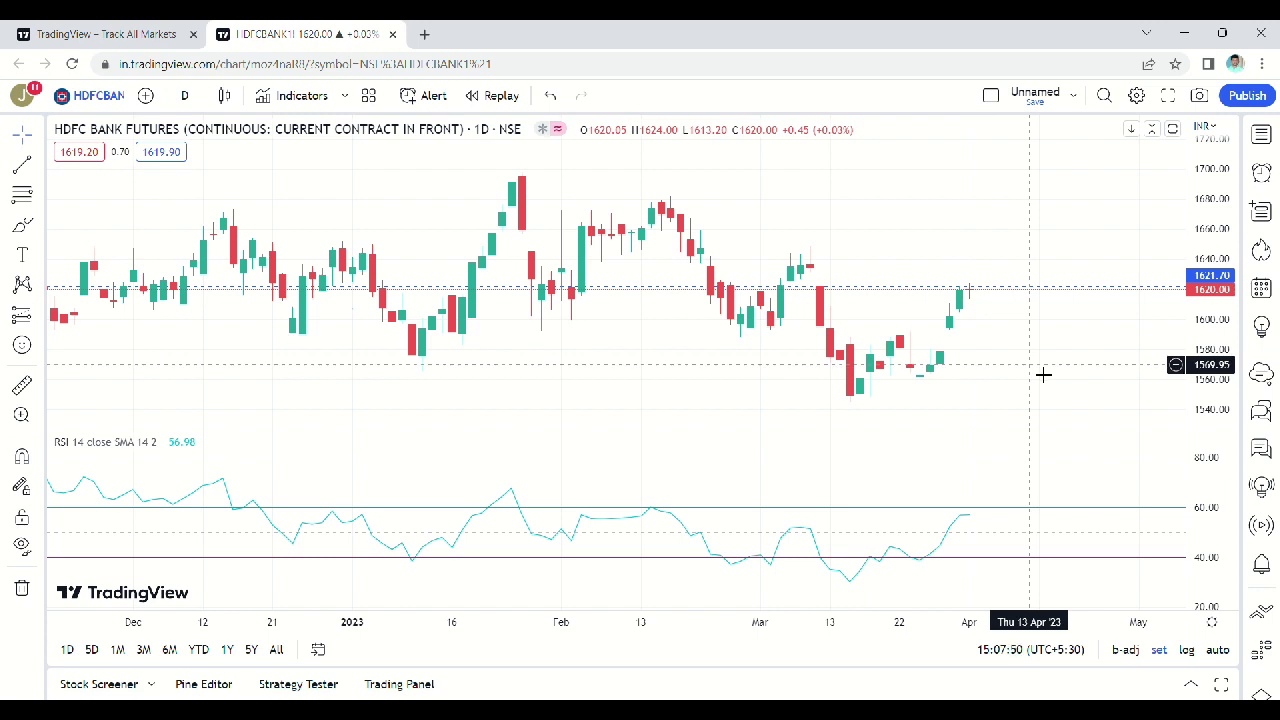
Compress the RSI pane's value scale slightly and make the pane taller by raising its border with the price chart
left_click_drag(1208, 545, 1208, 564)
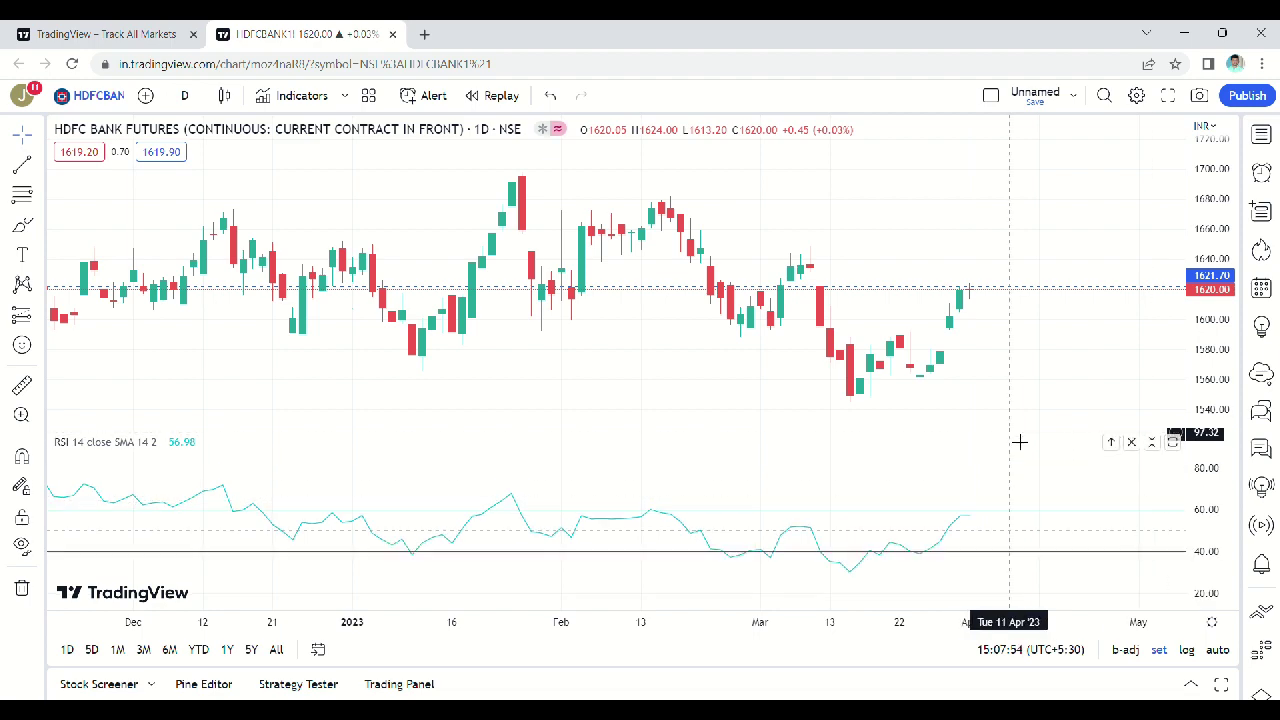
left_click_drag(1014, 434, 1012, 413)
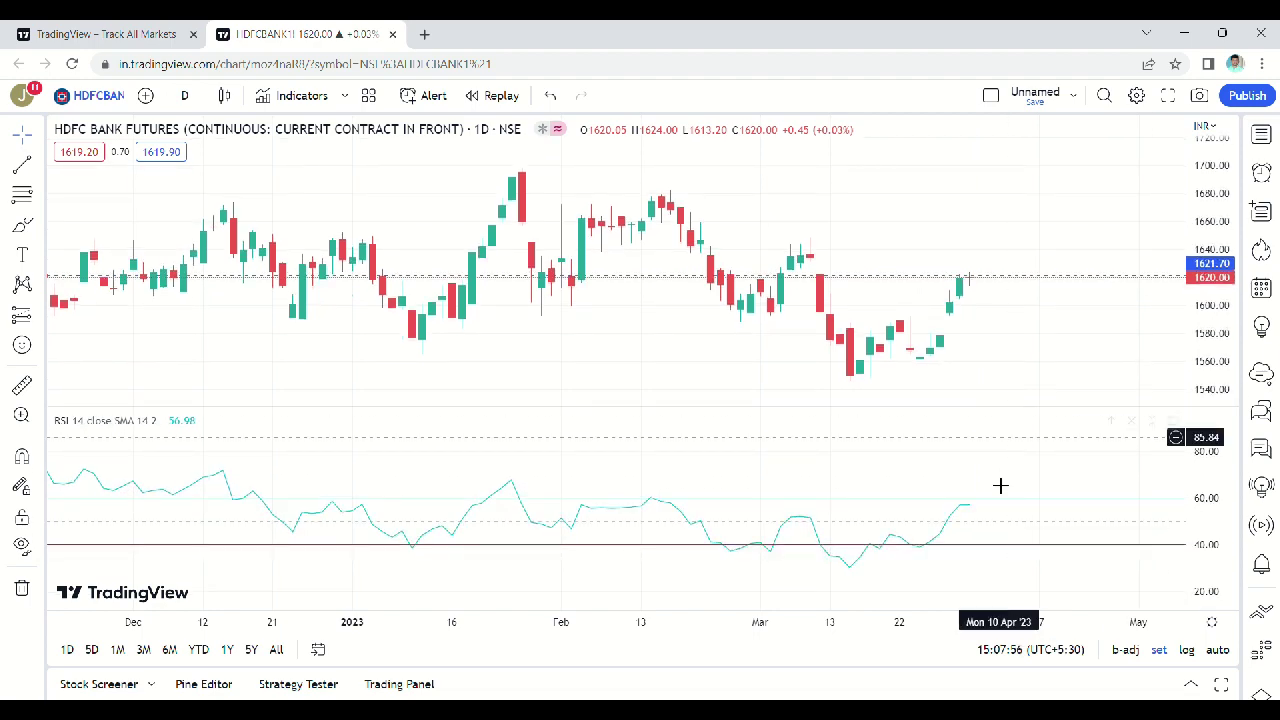
scroll(1003, 480, "down", 1)
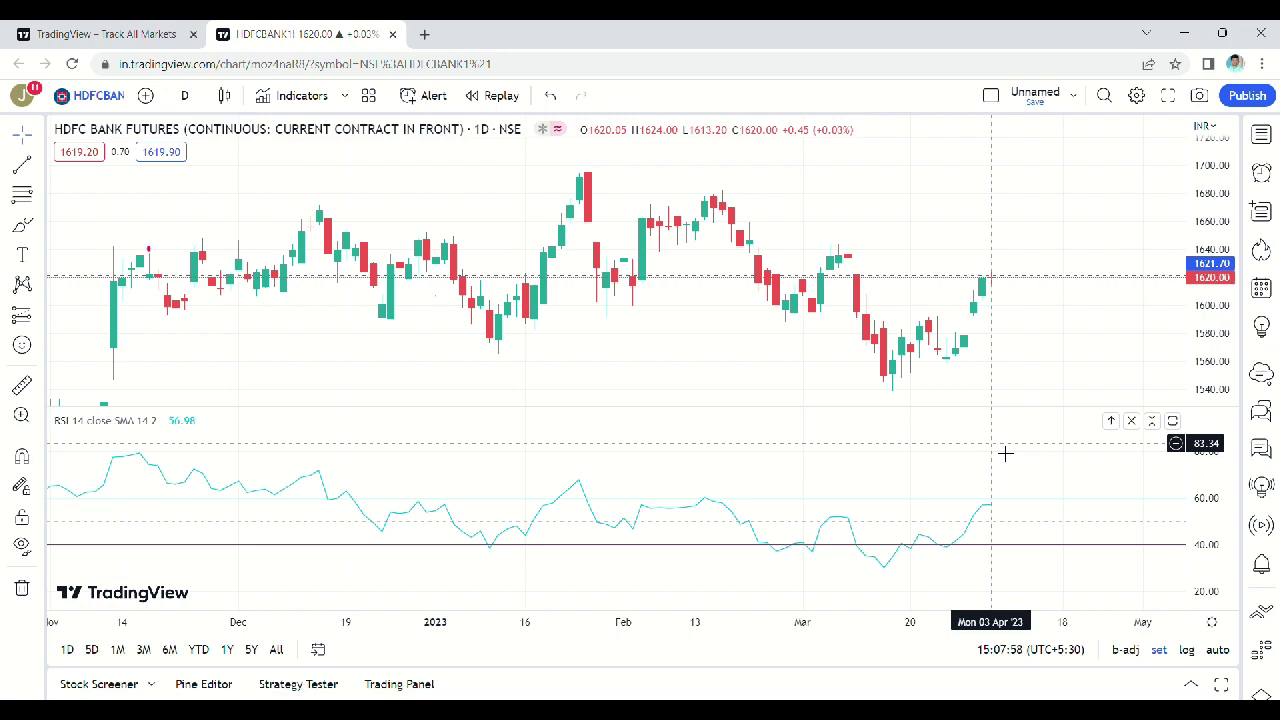